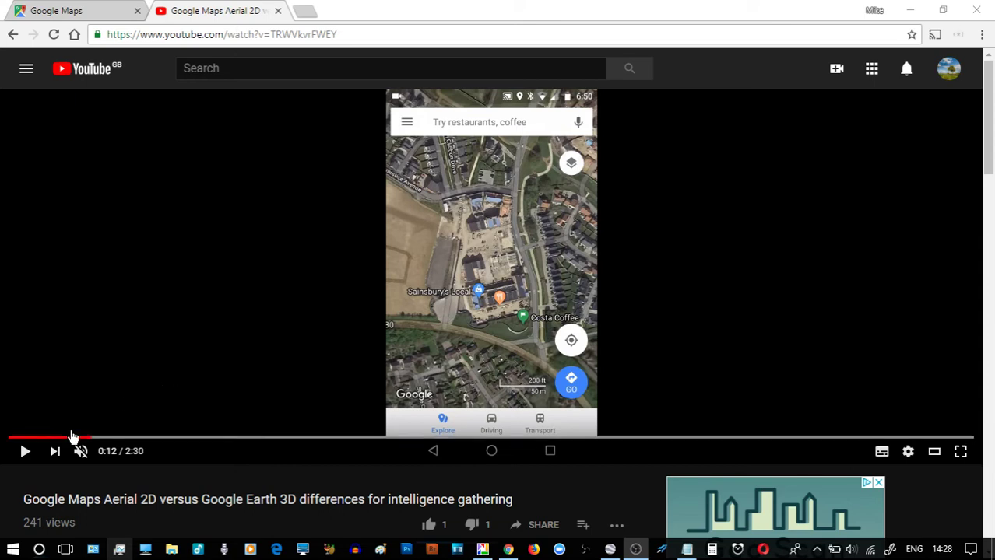
Skim the aerial comparison video at 0:19, 0:29 and 0:53, then close the YouTube tab
click(159, 439)
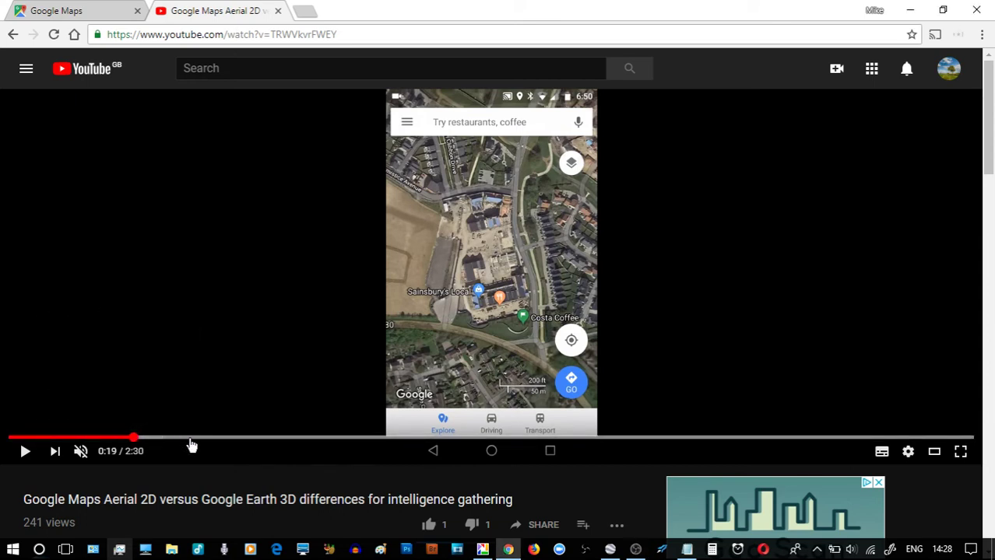
click(218, 439)
click(347, 440)
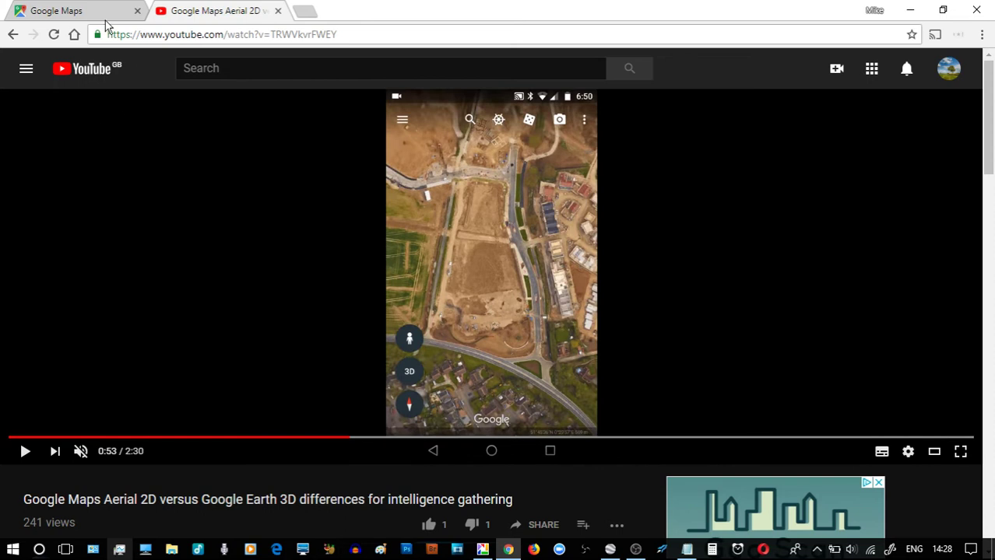
click(277, 11)
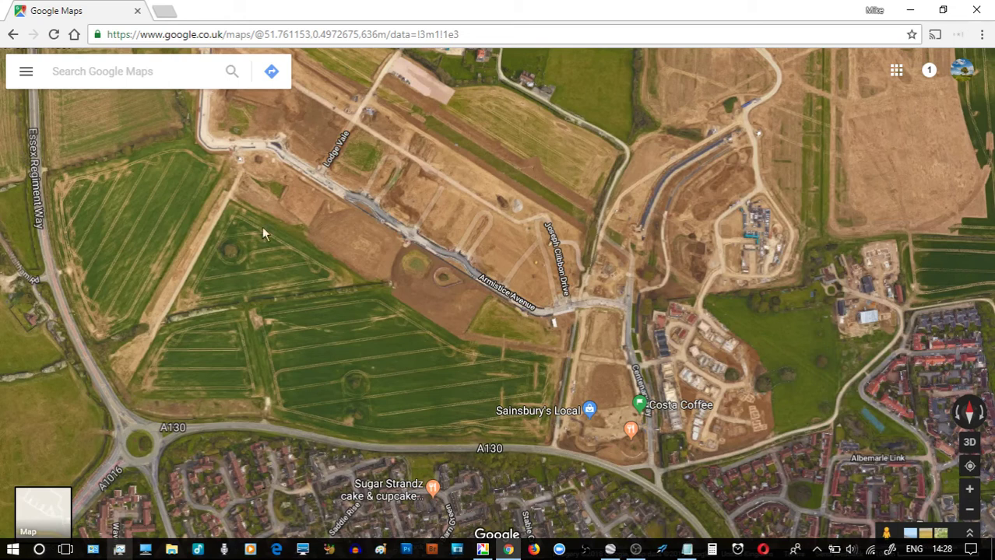
Pan and zoom the satellite map onto the Sainsbury's Local block by Centenary Way
drag(442, 382, 316, 324)
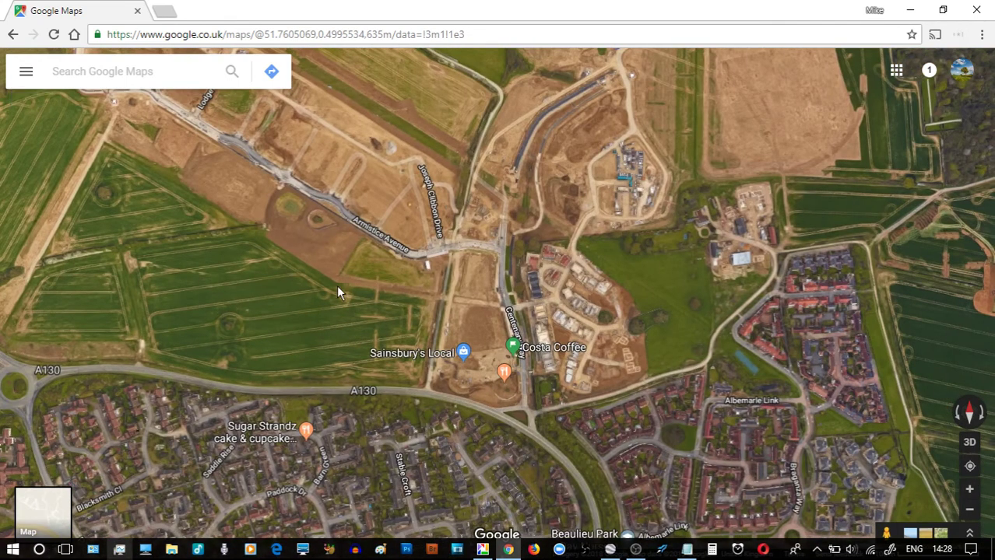
scroll(336, 287, up, 2)
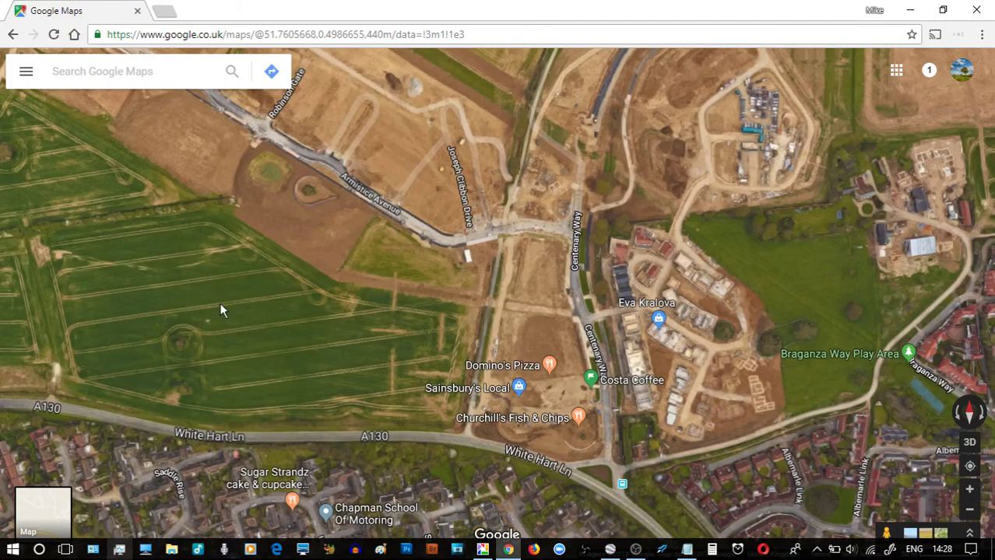
click(24, 76)
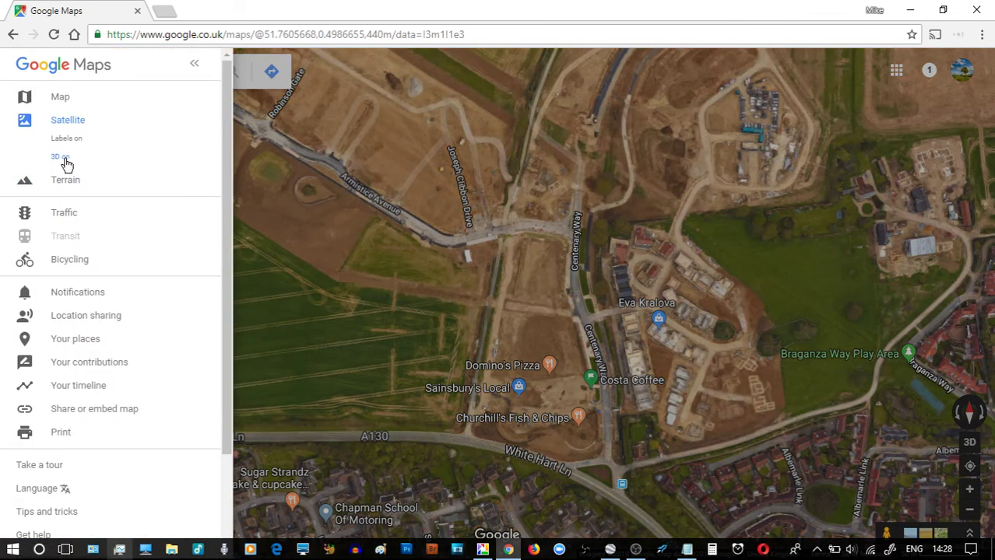
click(358, 305)
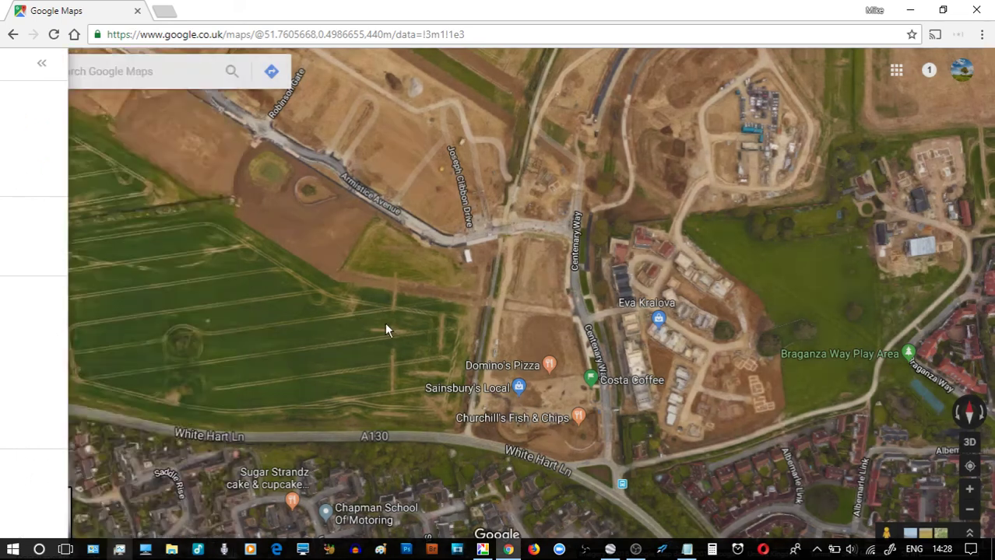
scroll(425, 359, up, 2)
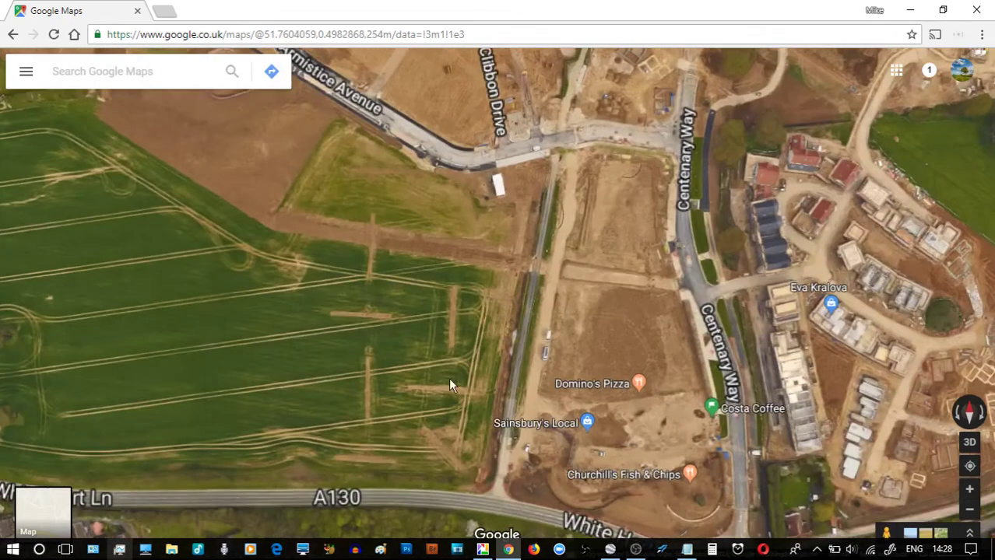
drag(451, 382, 349, 278)
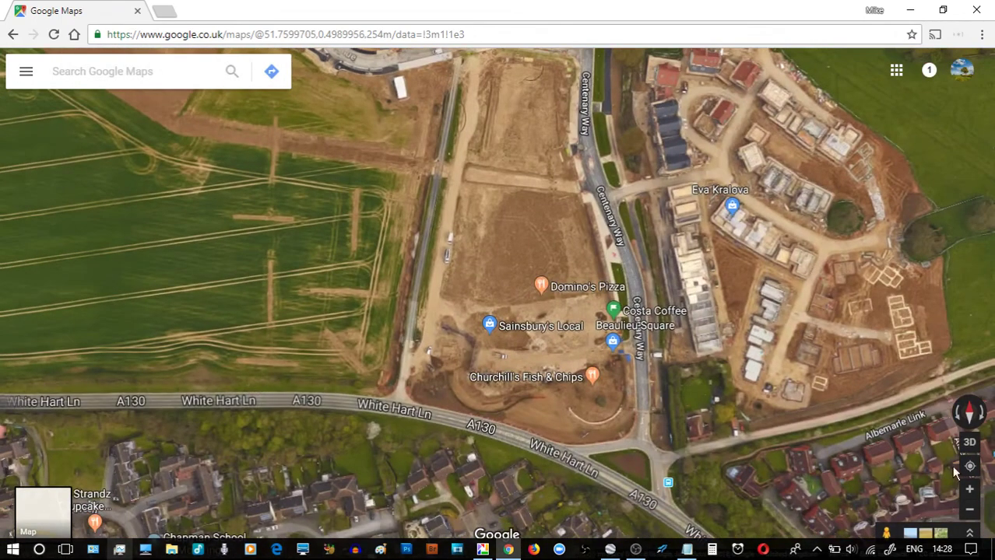
Tilt the map into 3D, shift it left, then return to a flat top-down view
click(968, 450)
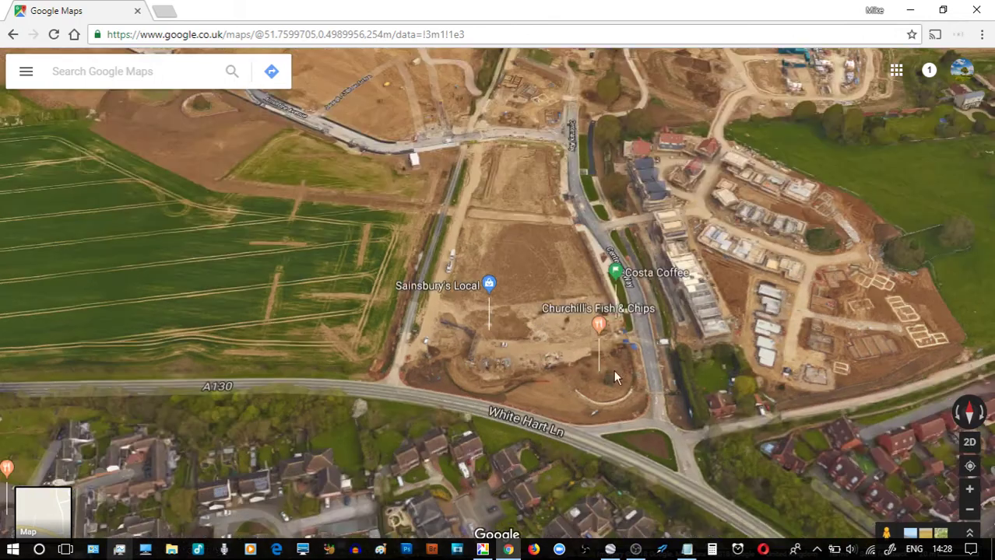
drag(514, 350, 460, 370)
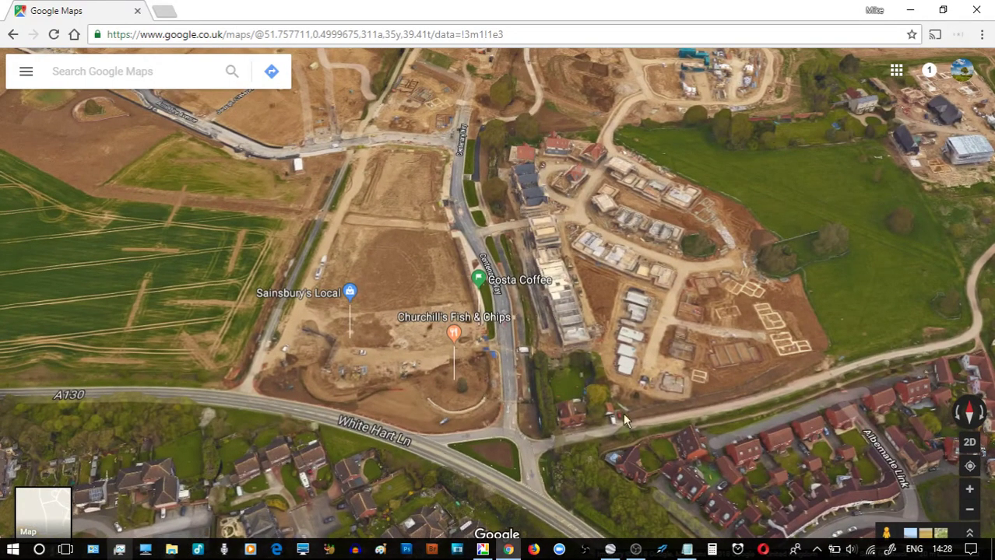
click(969, 442)
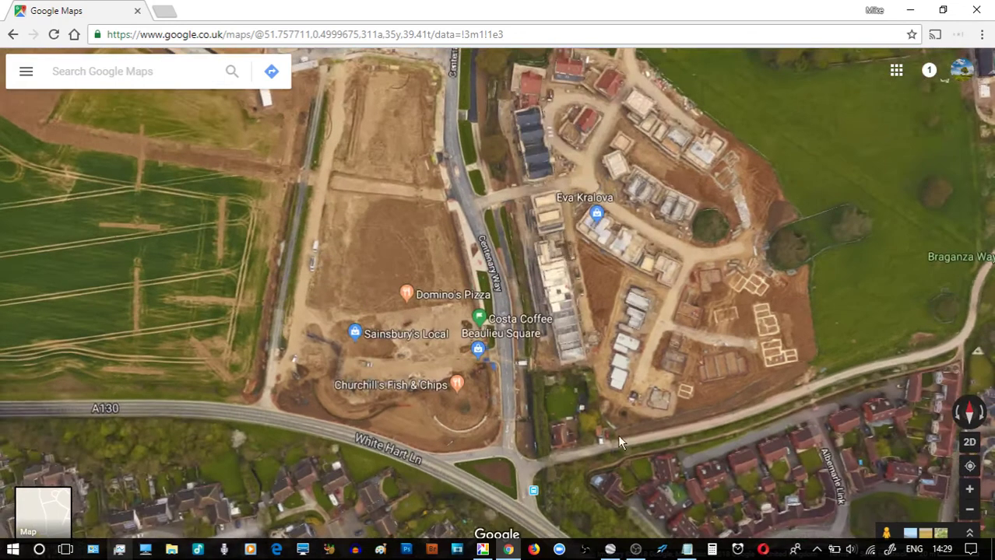
click(28, 72)
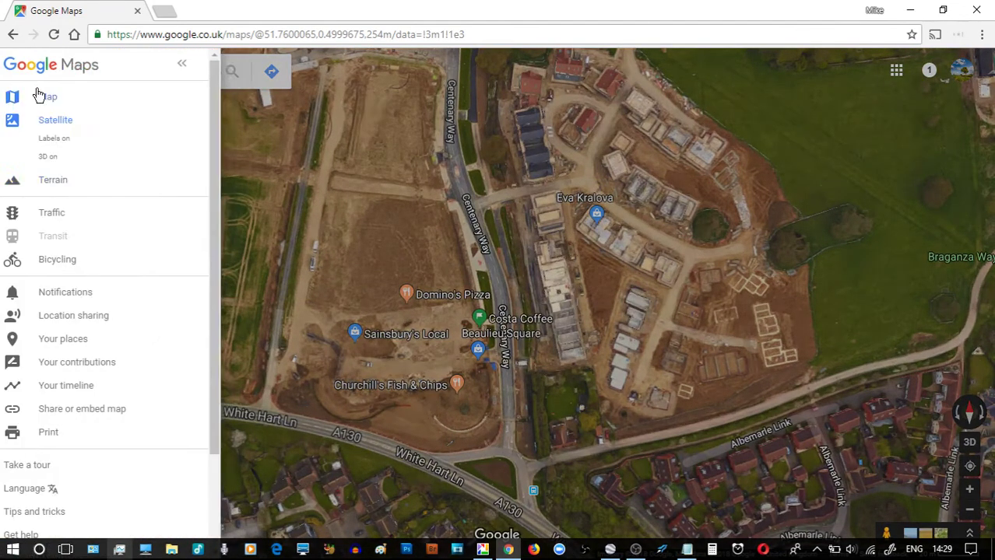
Turn 3D off and zoom onto the finished Sainsbury's block in flat aerial photos
click(62, 159)
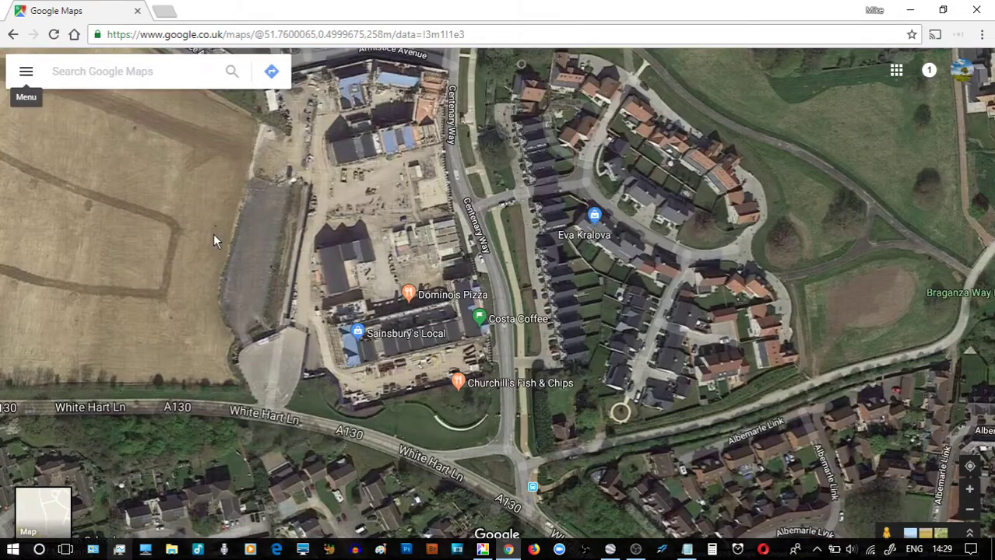
scroll(377, 325, up, 2)
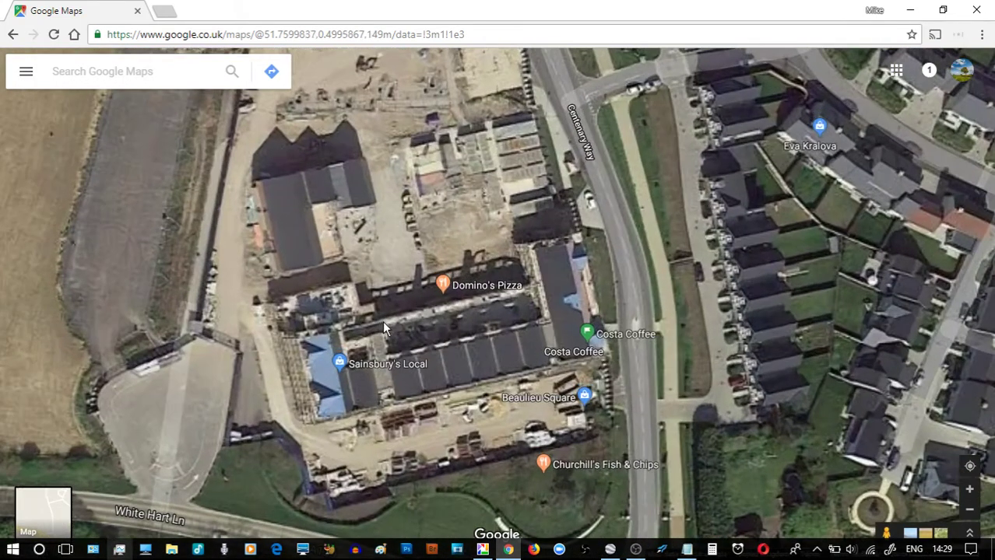
scroll(382, 320, up, 1)
drag(383, 321, 507, 300)
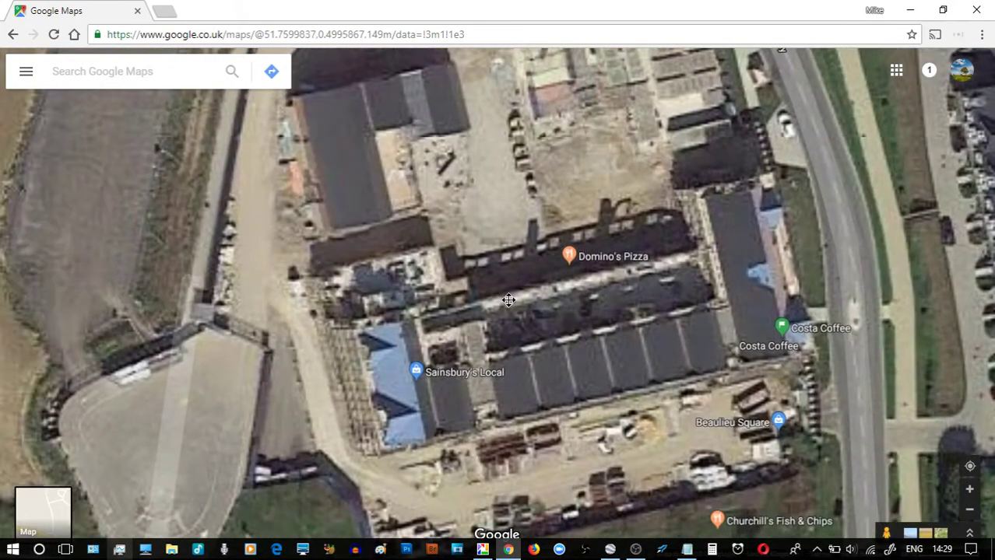
scroll(508, 300, down, 2)
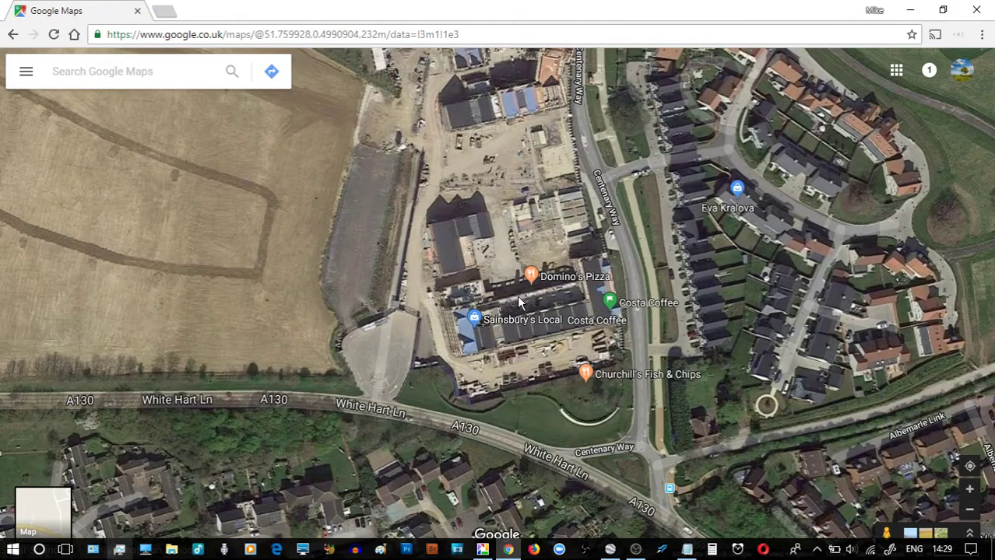
scroll(533, 320, up, 2)
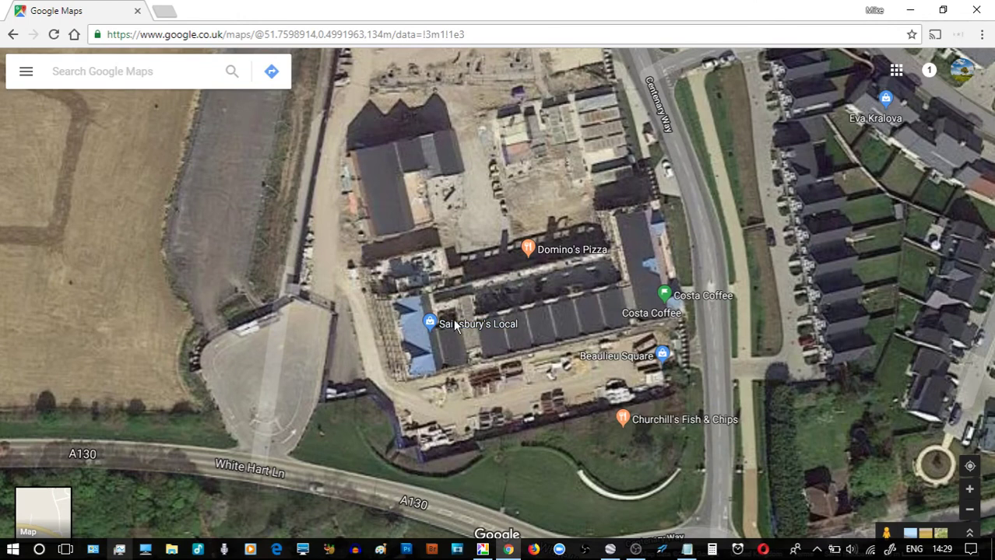
mouse_move(459, 330)
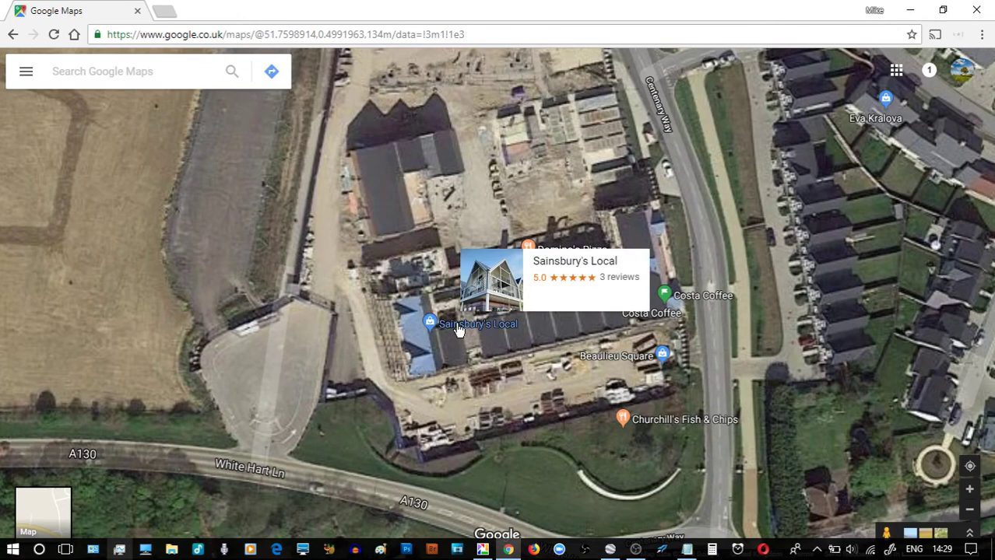
mouse_move(577, 255)
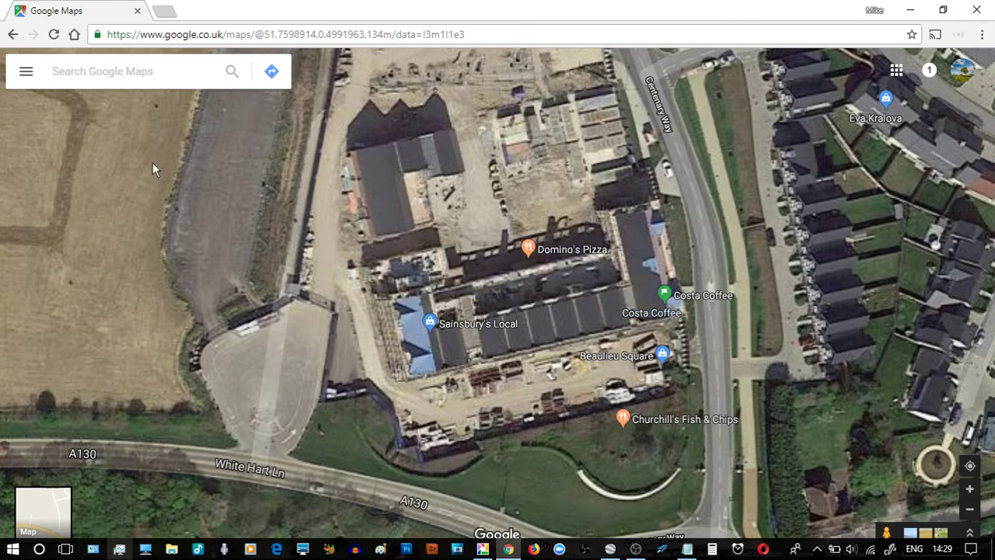
click(26, 74)
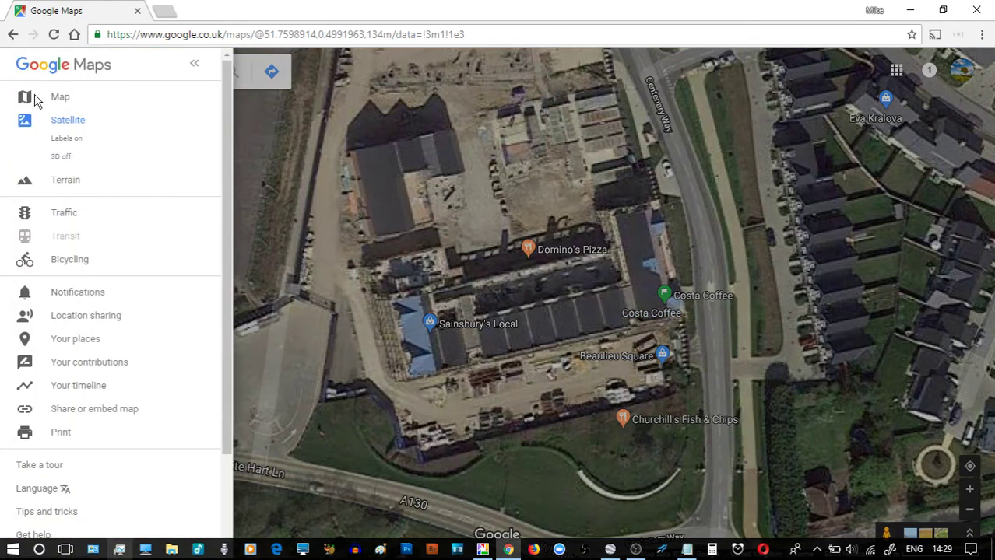
Turn 3D imagery back on and switch the map to Terrain view
click(62, 159)
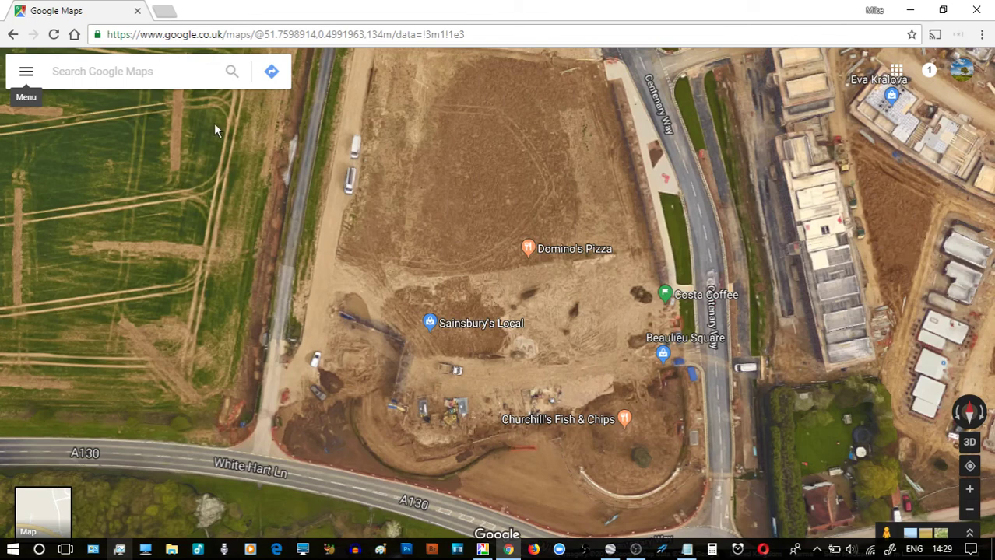
click(27, 74)
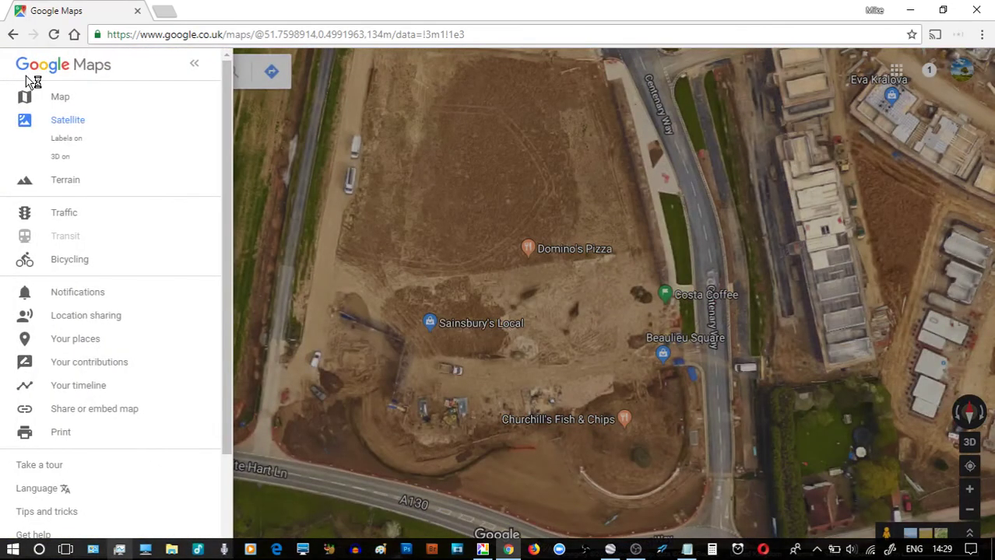
click(62, 183)
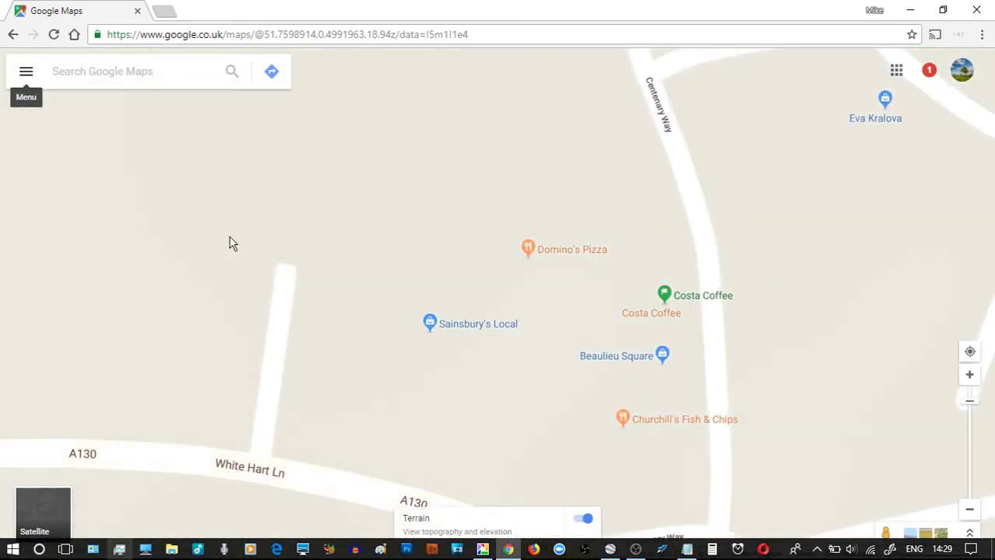
click(26, 73)
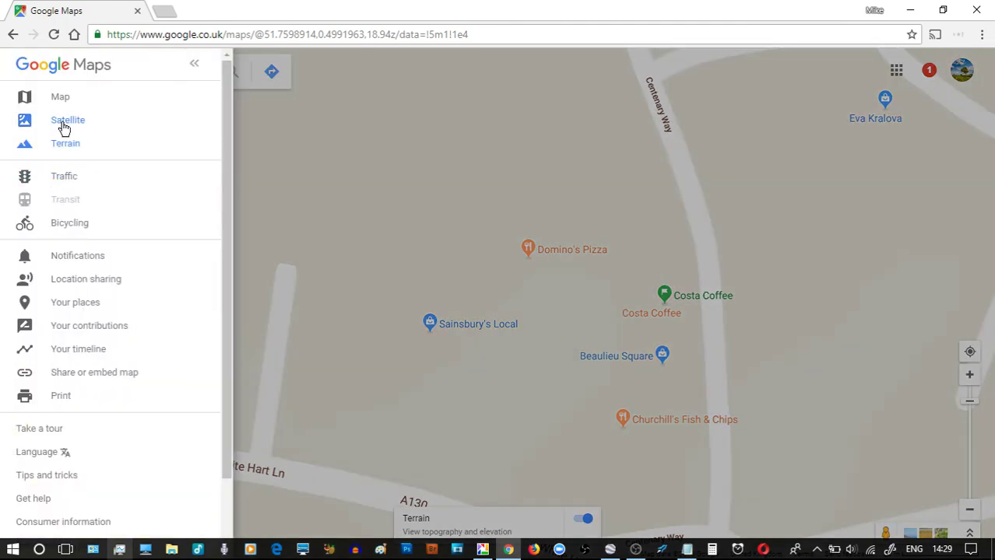
Switch to Satellite and zoom out to about 700 m, centring the development north of the A130
click(66, 123)
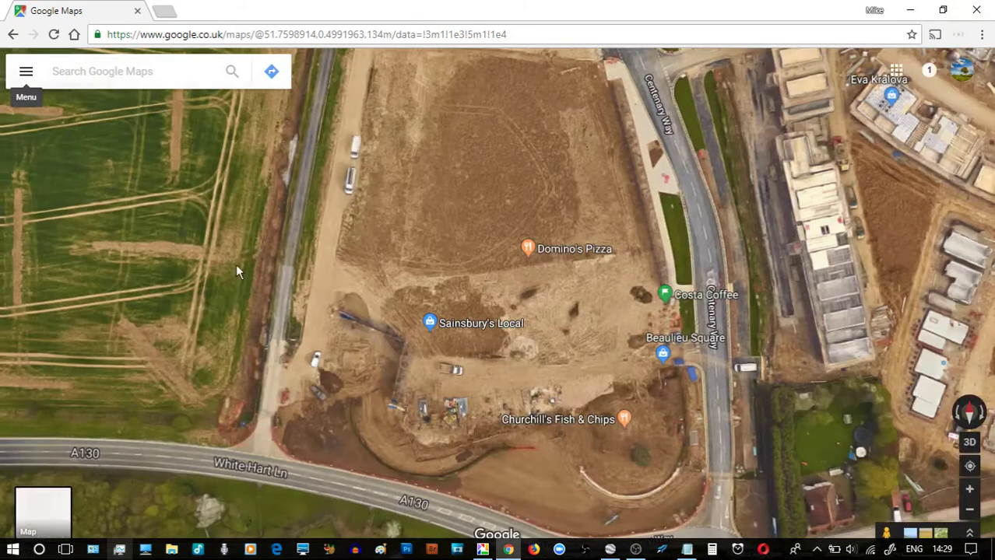
scroll(236, 264, down, 2)
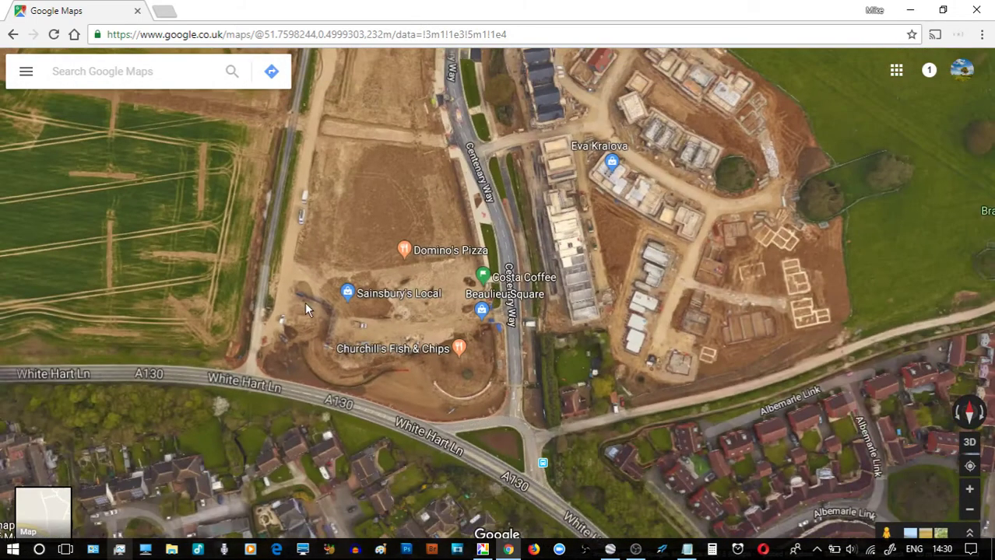
scroll(306, 304, down, 1)
drag(308, 300, 501, 343)
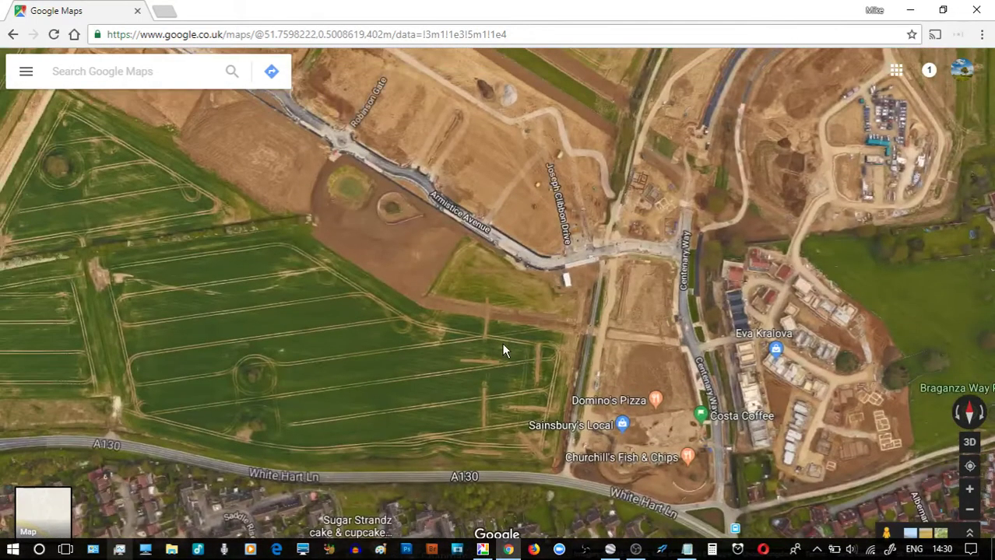
scroll(501, 343, down, 2)
drag(414, 298, 441, 342)
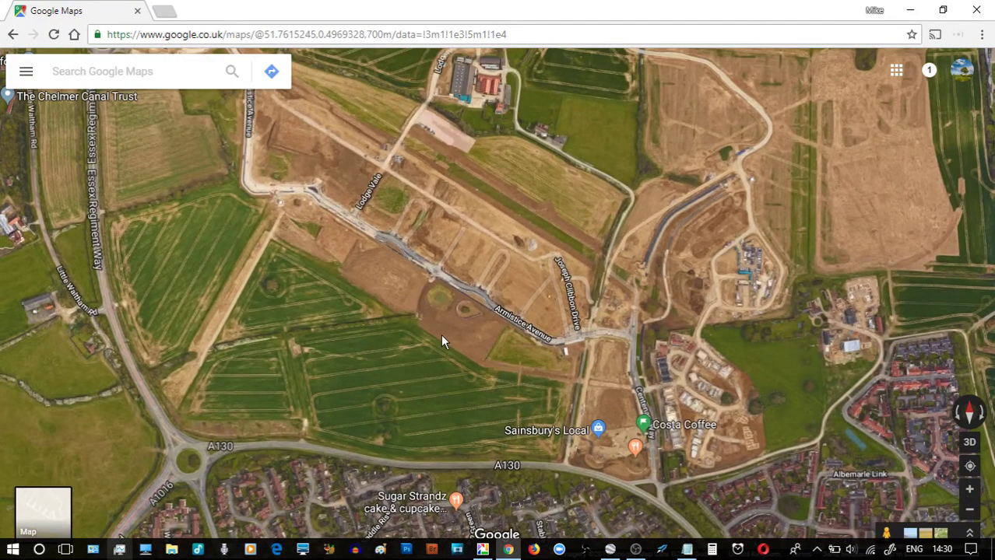
click(26, 75)
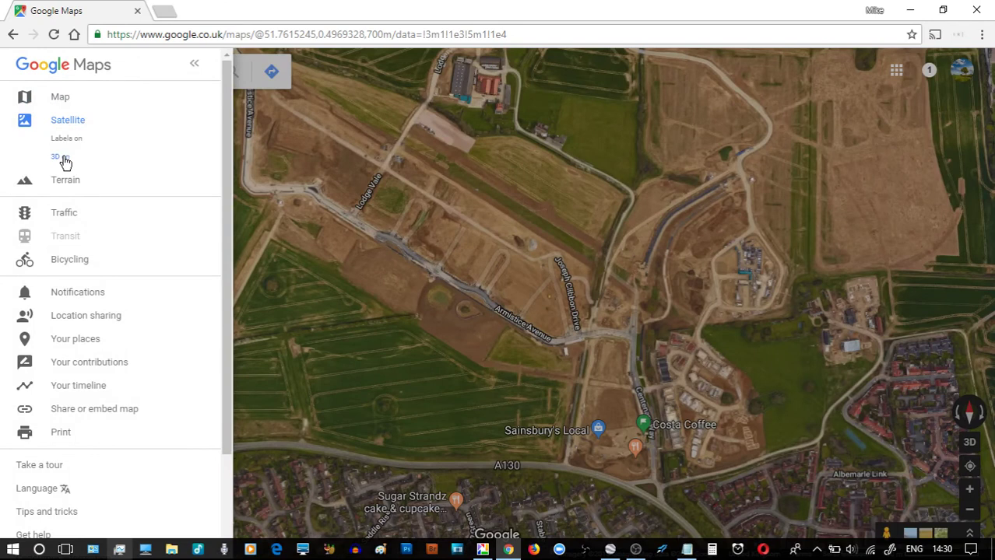
Switch to the plain Map view, then to Terrain over the Armistice Avenue area
click(59, 103)
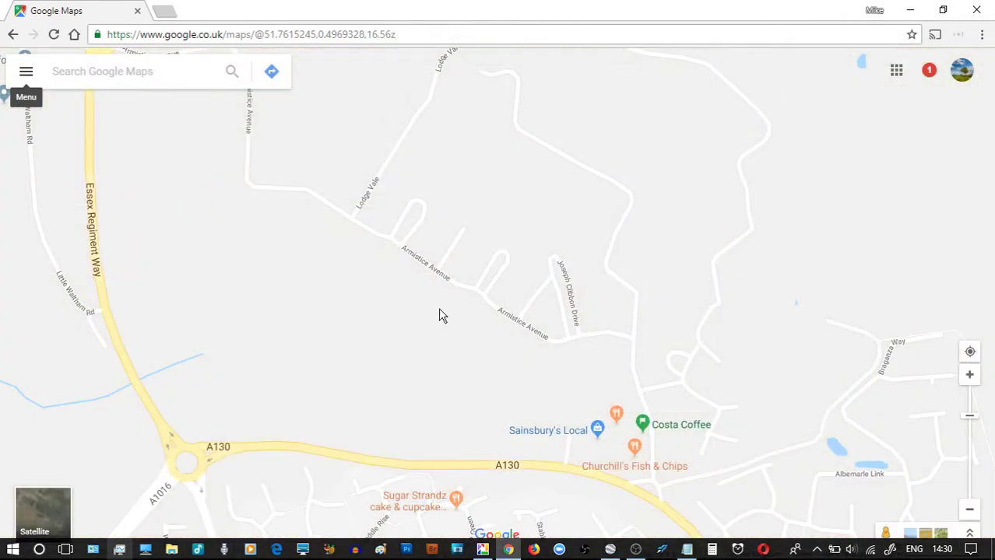
scroll(561, 319, down, 1)
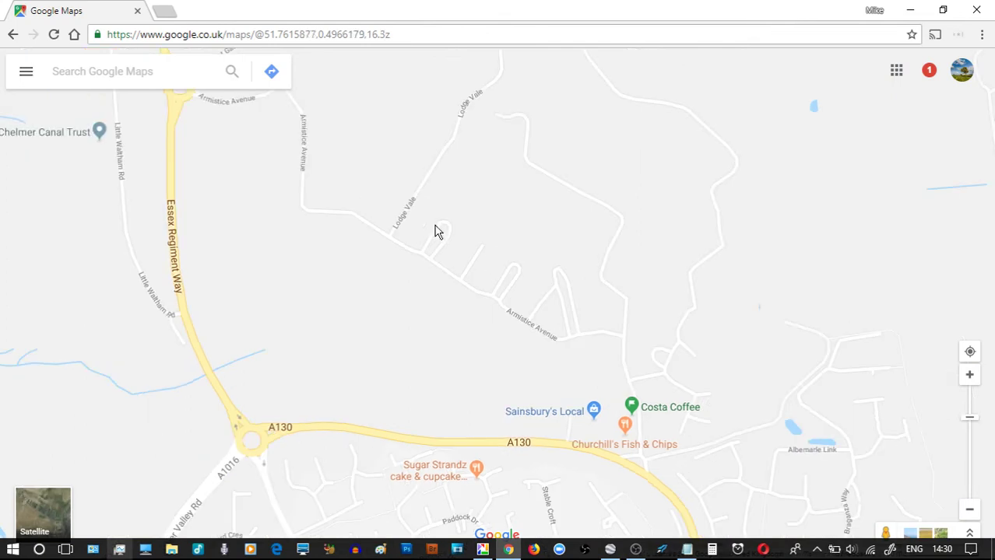
scroll(434, 226, up, 1)
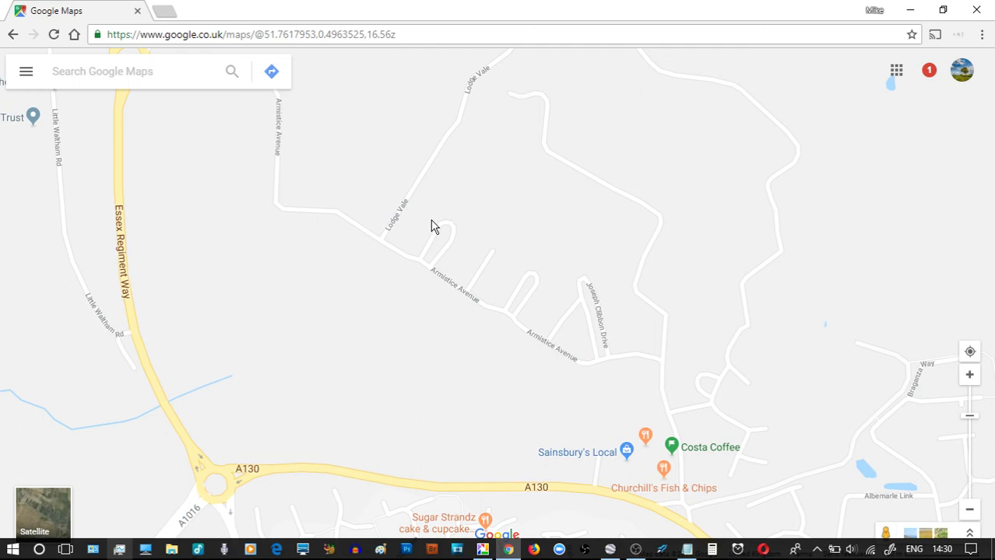
click(23, 77)
click(307, 225)
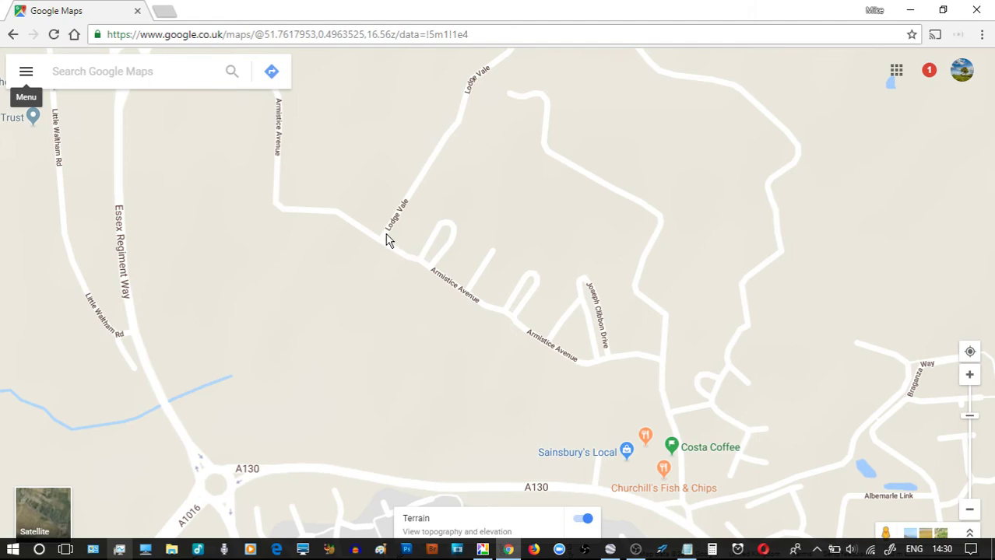
click(23, 74)
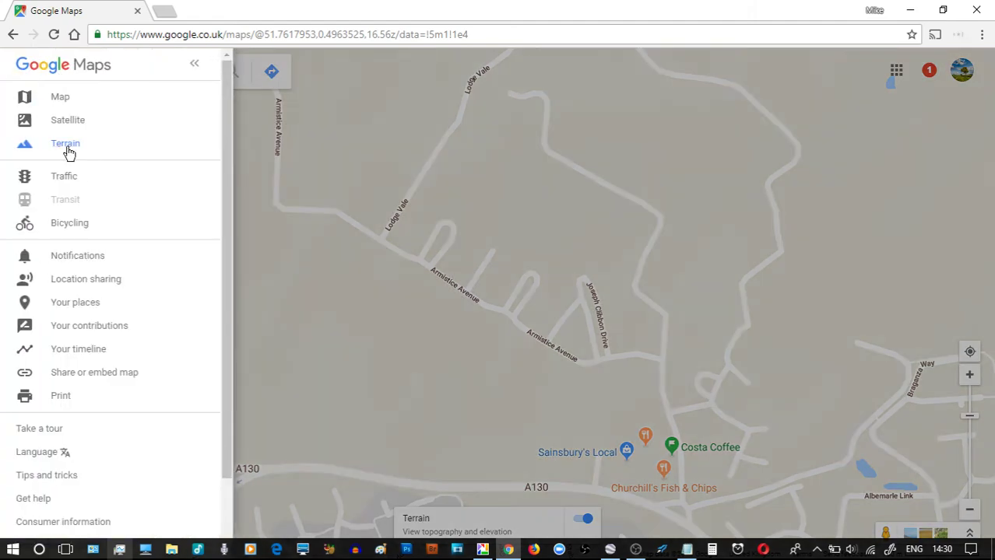
Switch to Satellite imagery and toggle the map labels off and back on
click(64, 123)
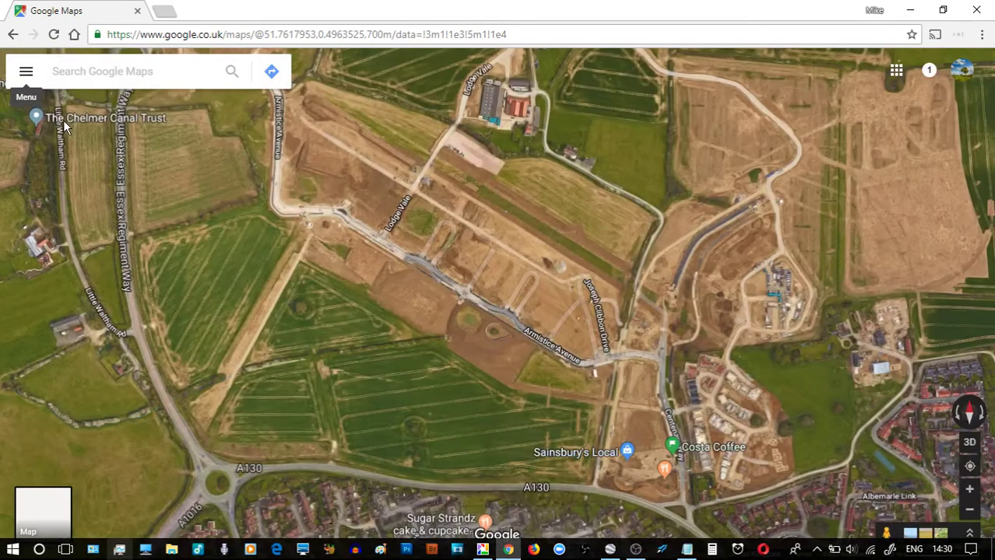
click(25, 74)
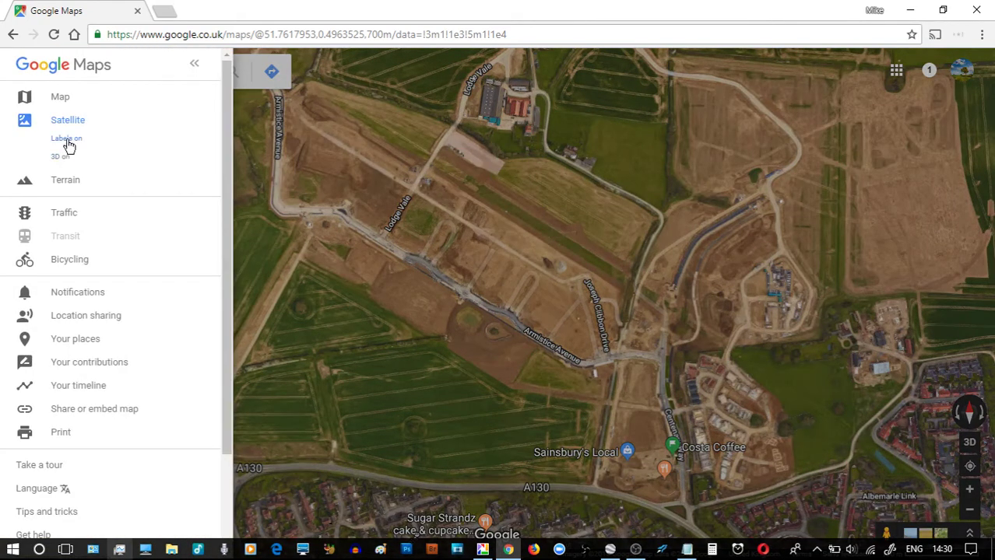
click(67, 140)
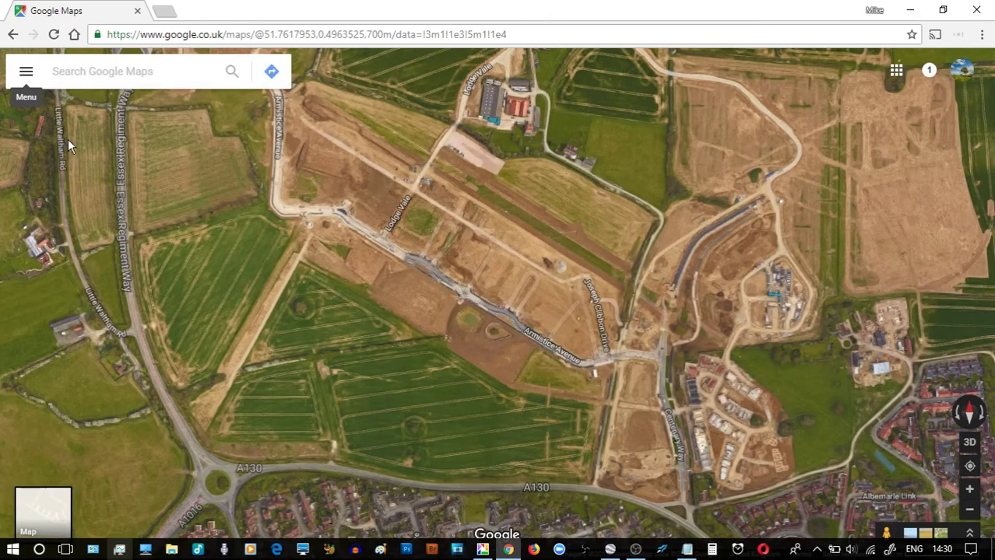
click(24, 71)
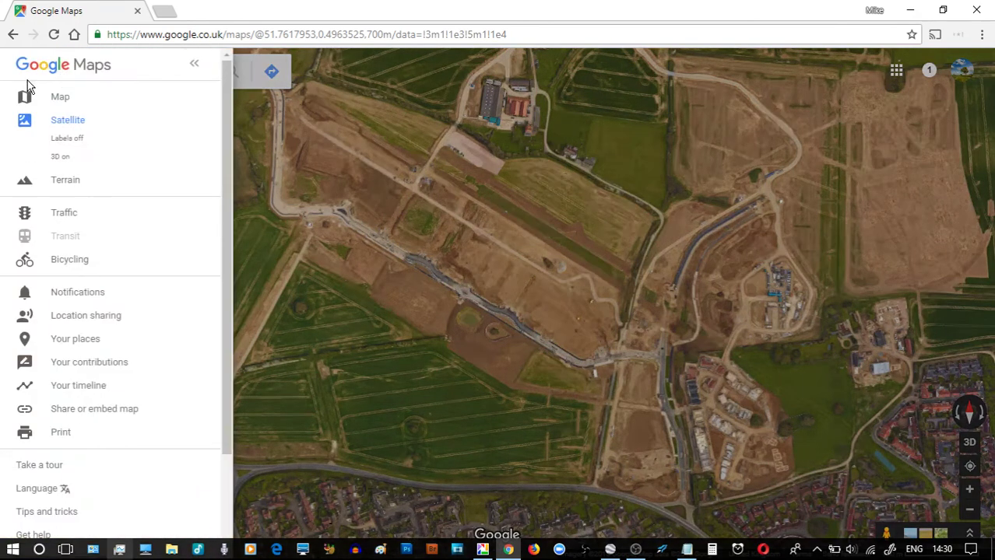
click(75, 143)
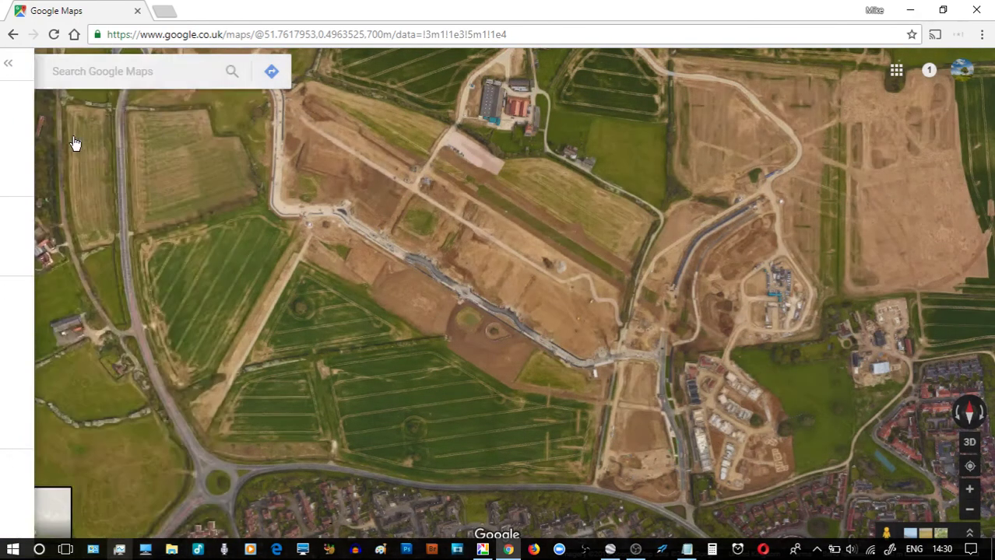
Zoom in to centre the construction site, then bring Google Earth Pro to the front
drag(505, 345, 484, 326)
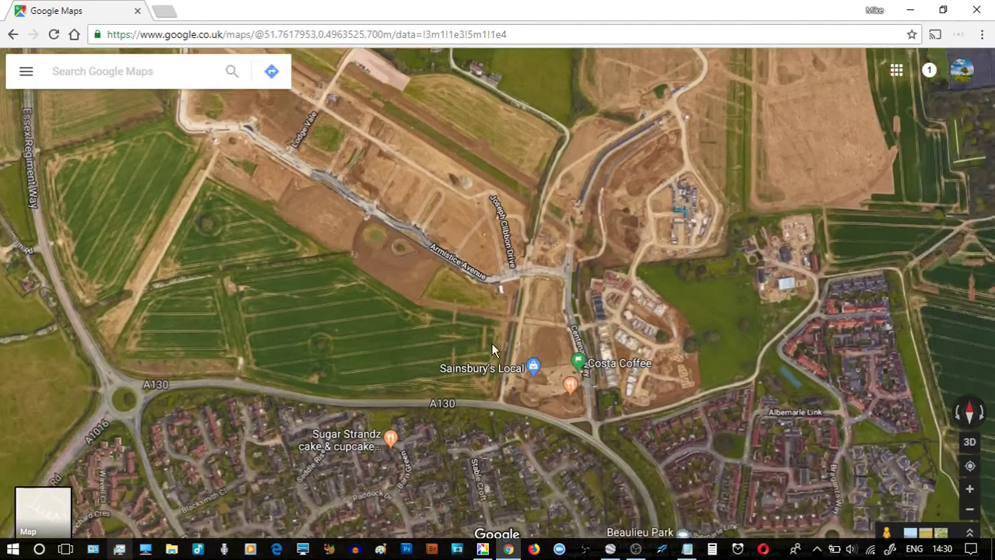
scroll(492, 347, up, 3)
drag(415, 313, 365, 272)
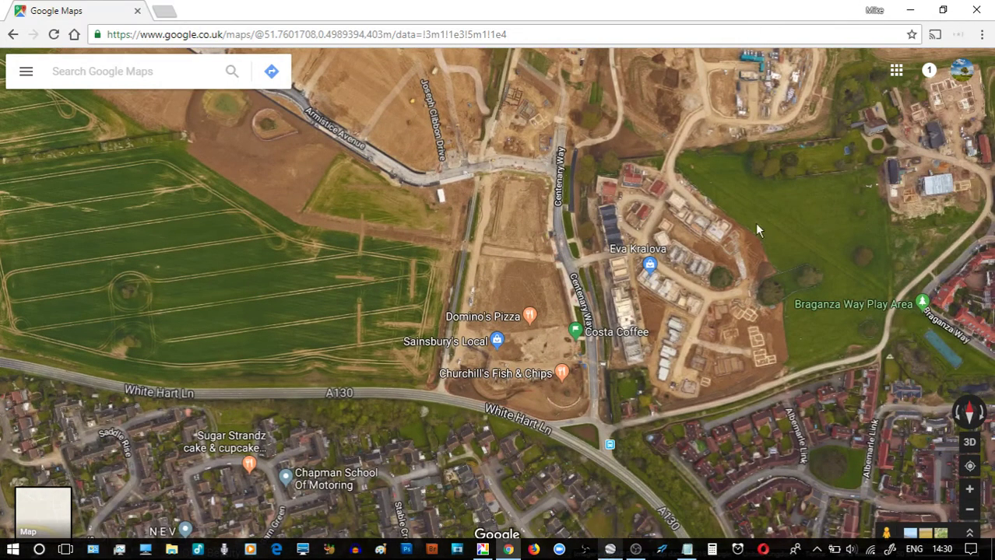
click(610, 550)
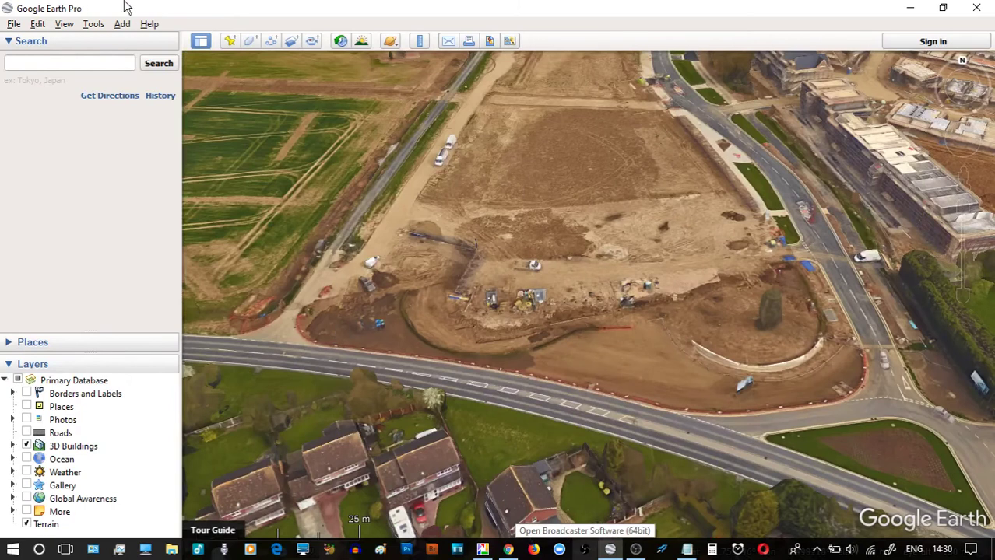
click(150, 24)
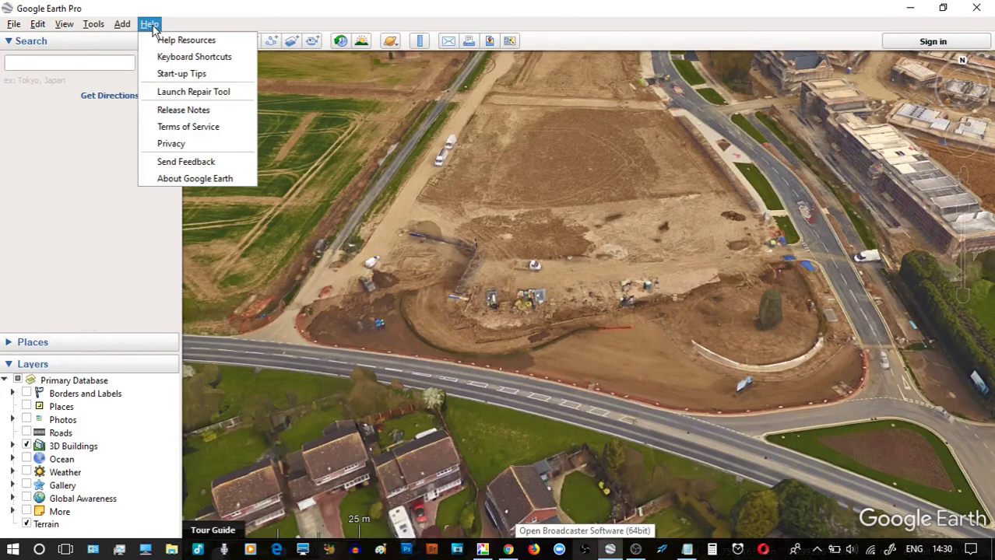
click(235, 184)
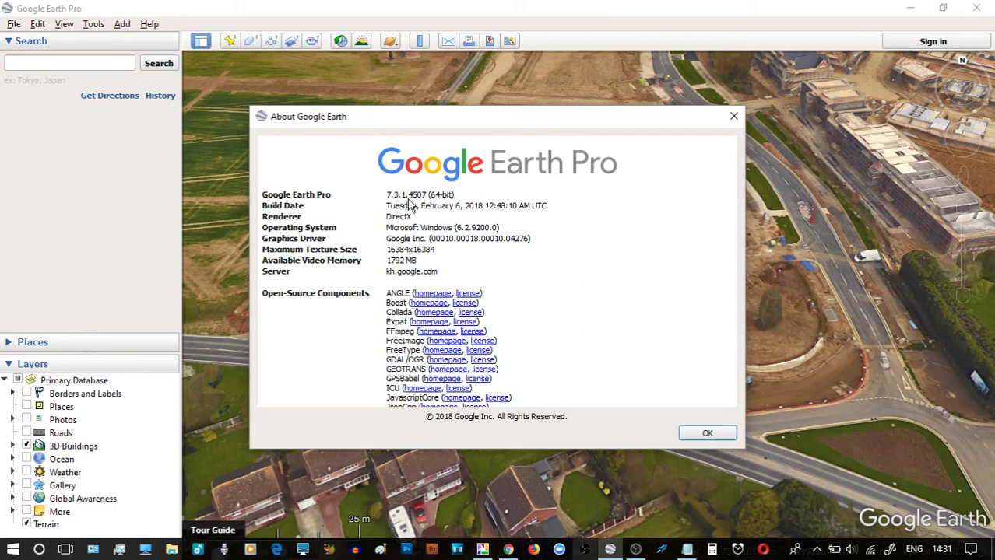
click(733, 116)
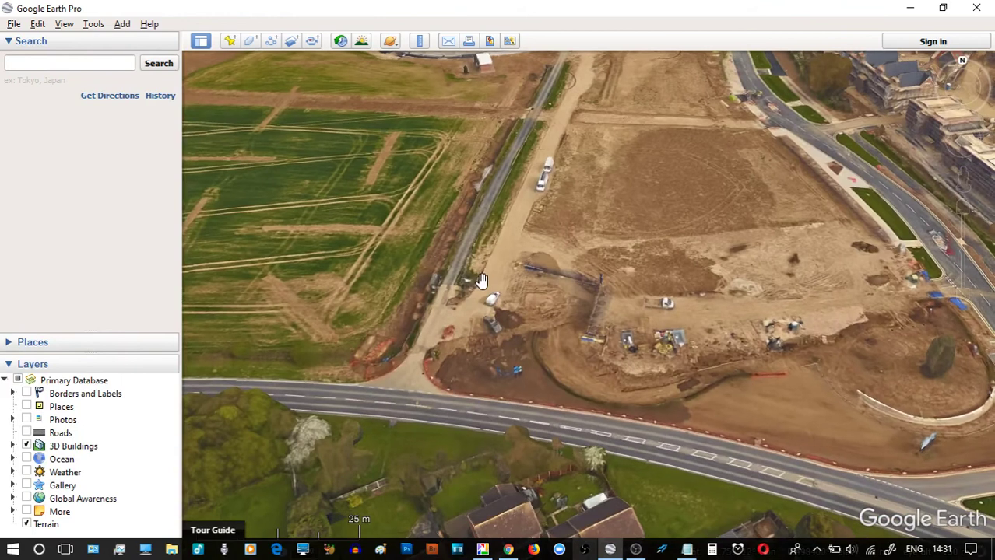
Zoom out and back in until the site is seen overhead at about a 34 m scale
scroll(482, 279, down, 3)
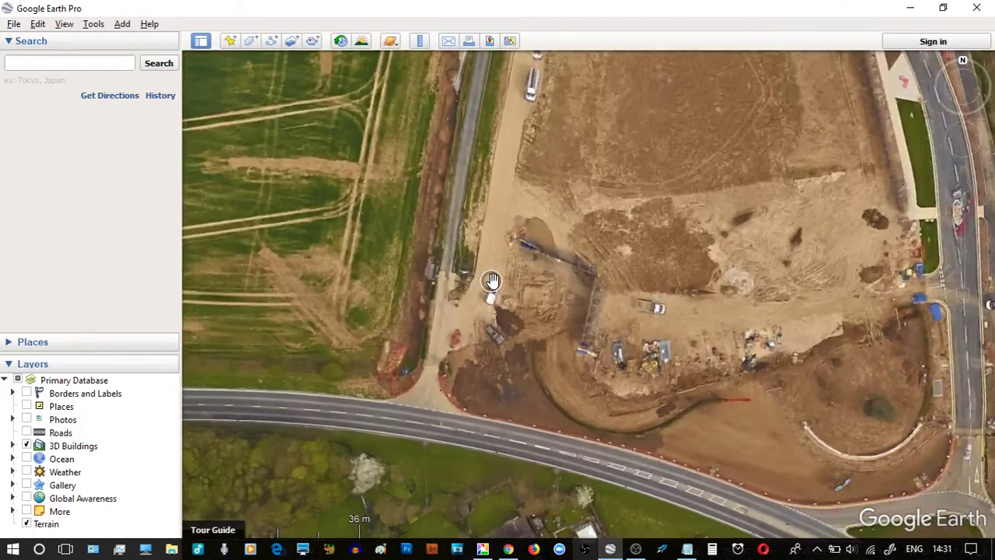
scroll(556, 300, down, 3)
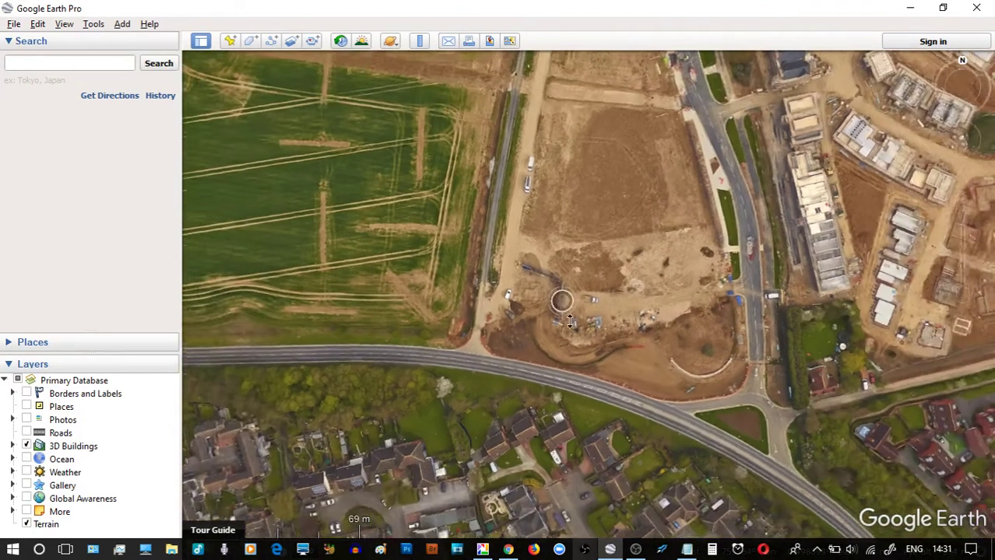
scroll(634, 338, up, 3)
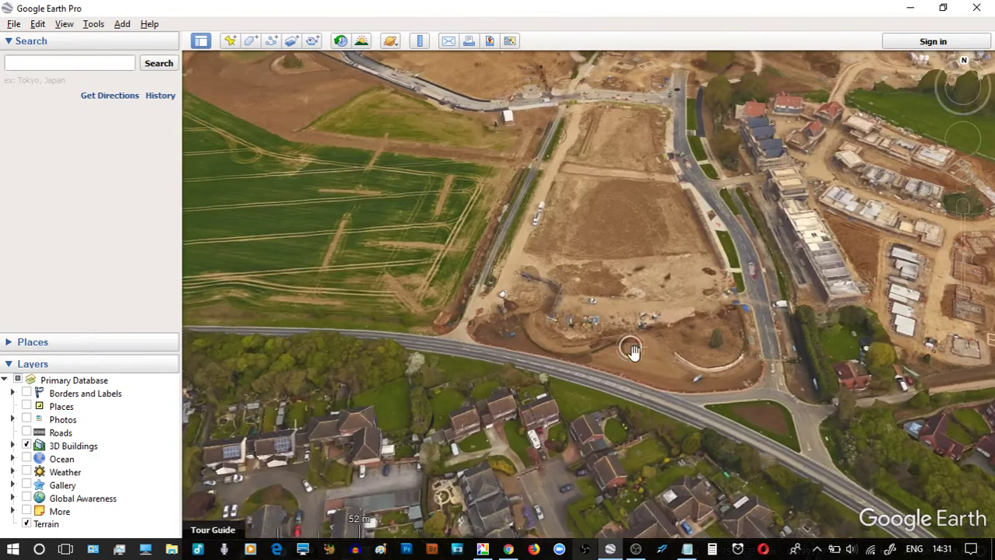
scroll(640, 332, down, 2)
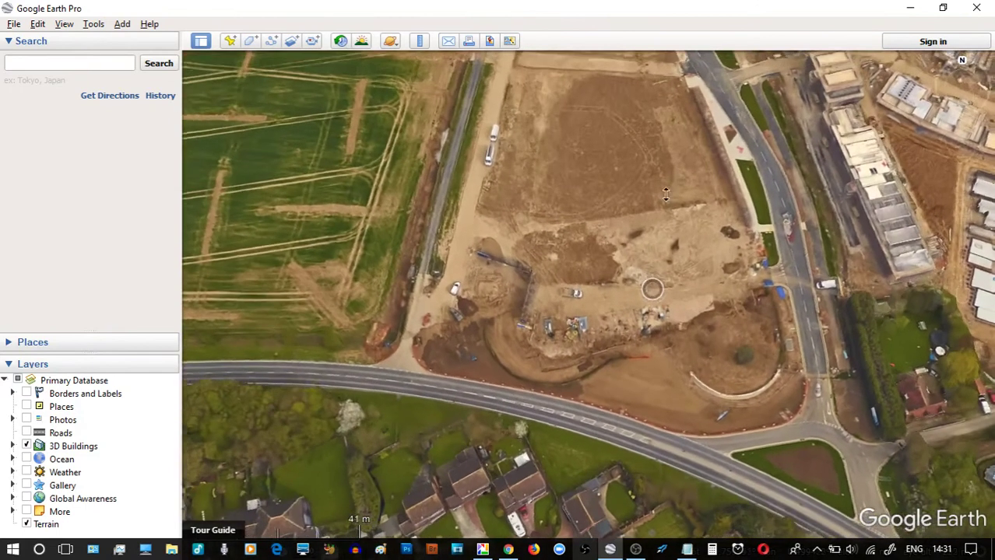
scroll(670, 311, up, 2)
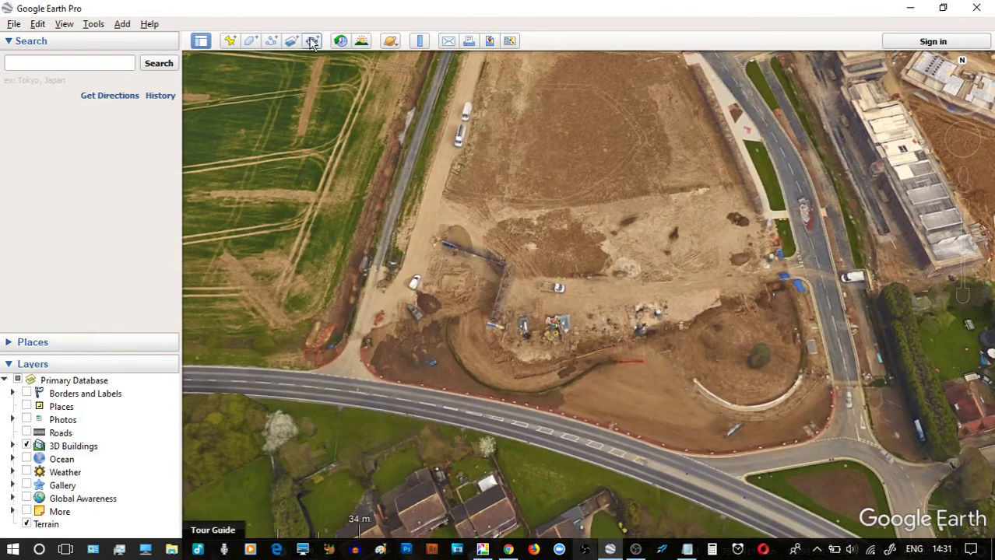
Open the Save Image map-making view and set its resolution to Maximum (4800x2890)
click(489, 42)
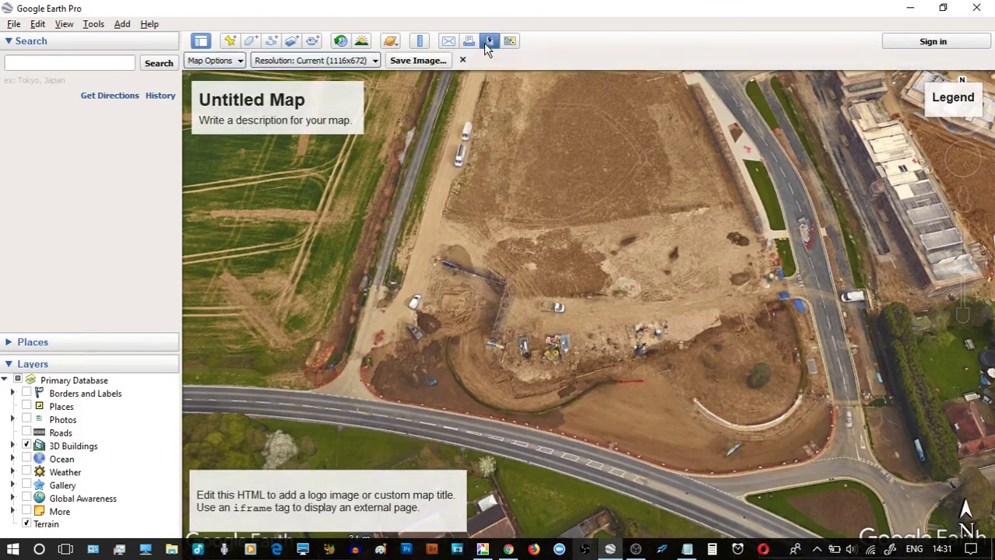
click(311, 60)
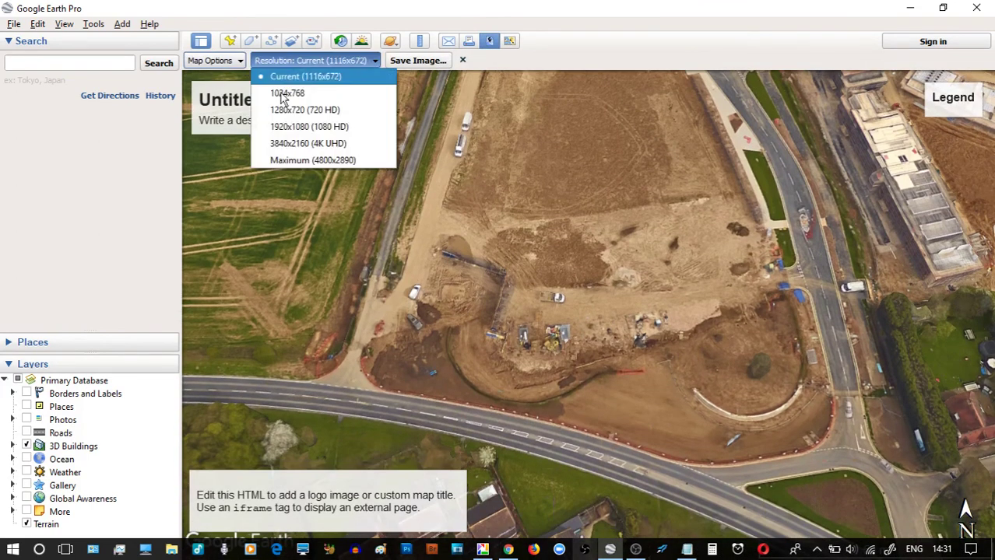
click(278, 162)
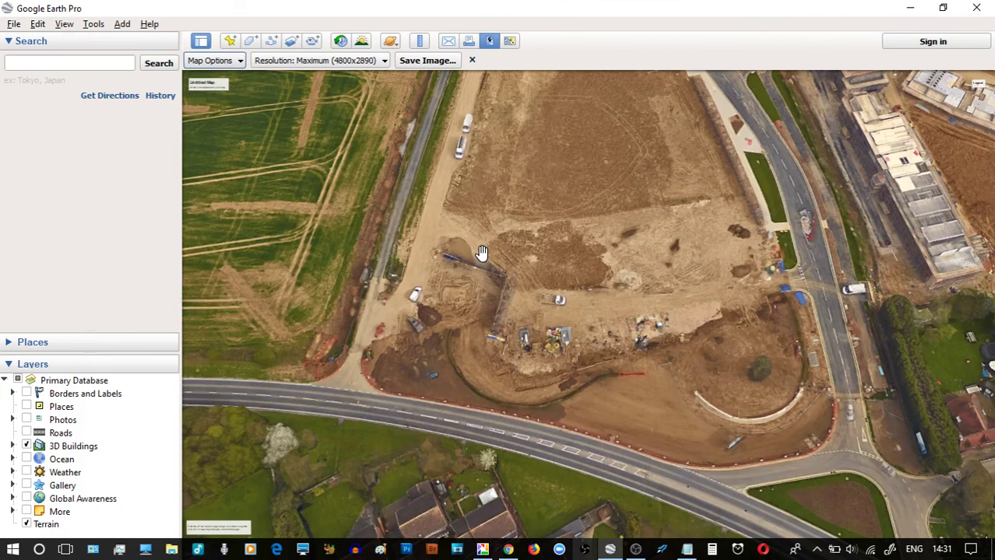
In Map Options, choose the grayscale Styling thumbnail and raise Scaling to 450%
click(212, 61)
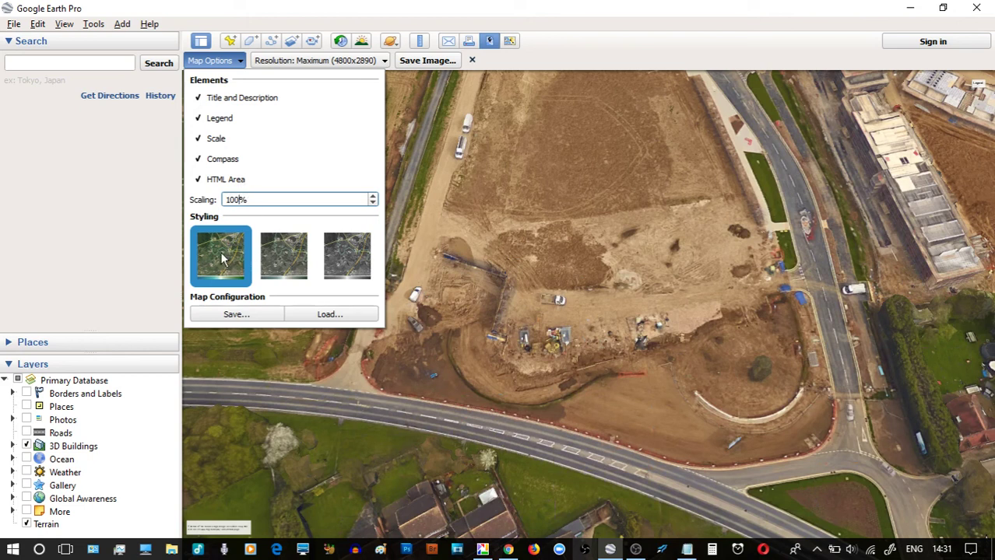
click(284, 261)
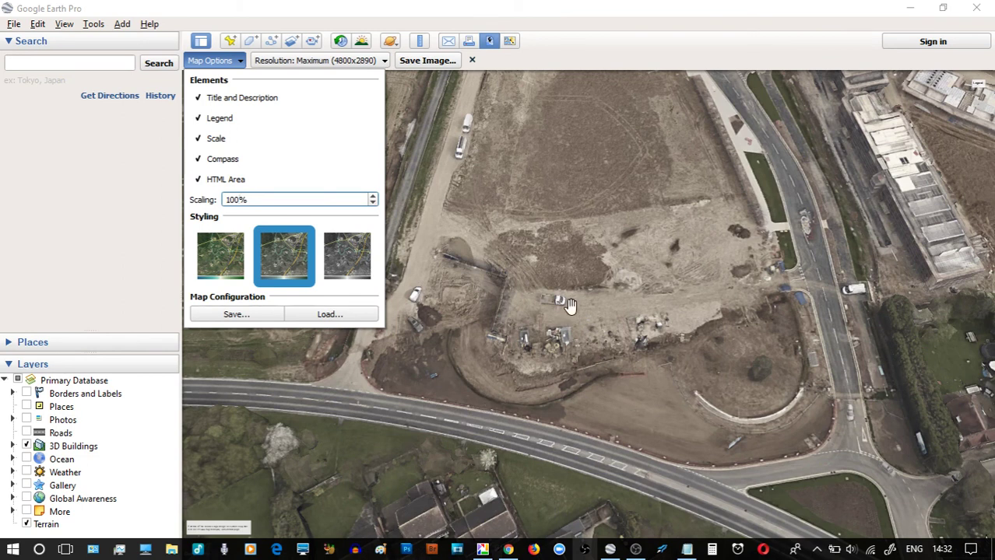
click(353, 257)
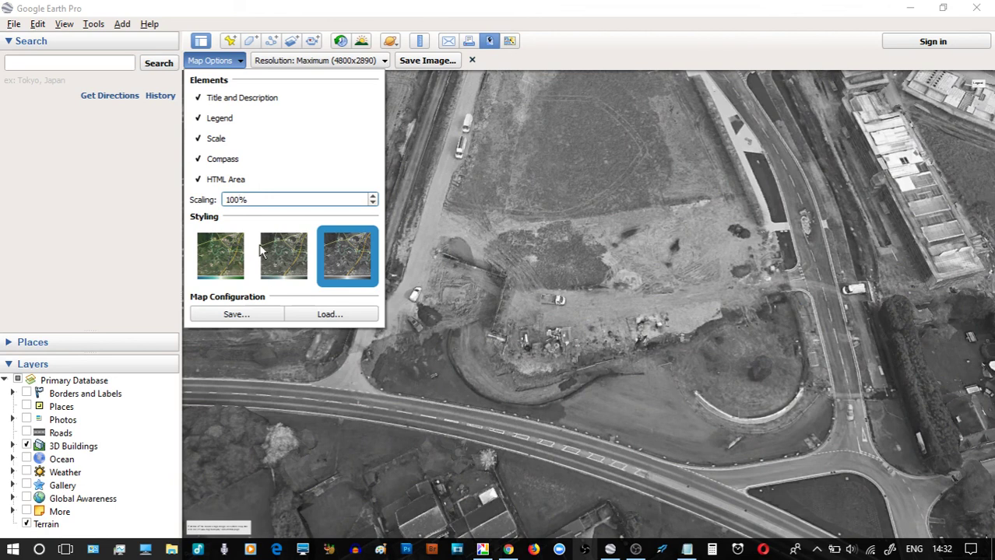
scroll(272, 202, up, 14)
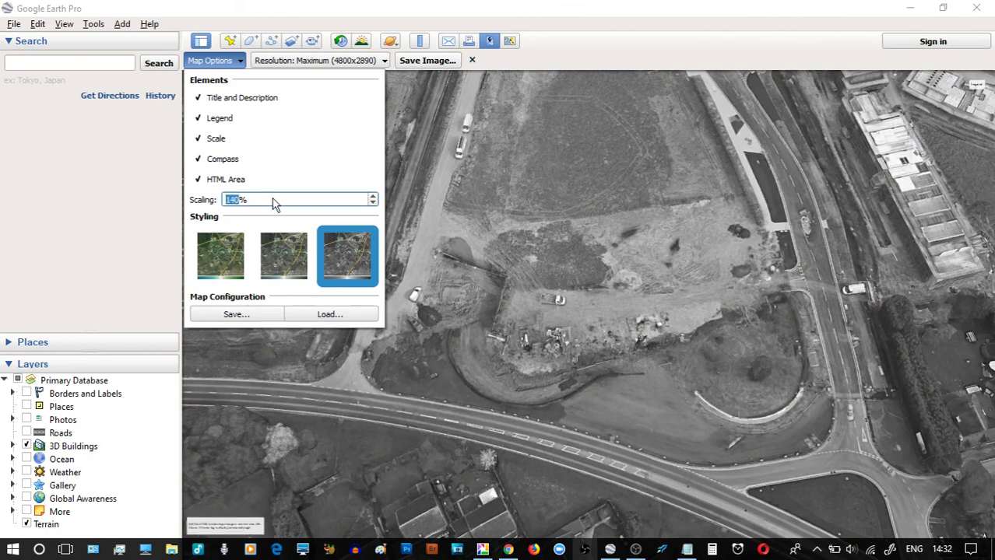
scroll(273, 203, up, 20)
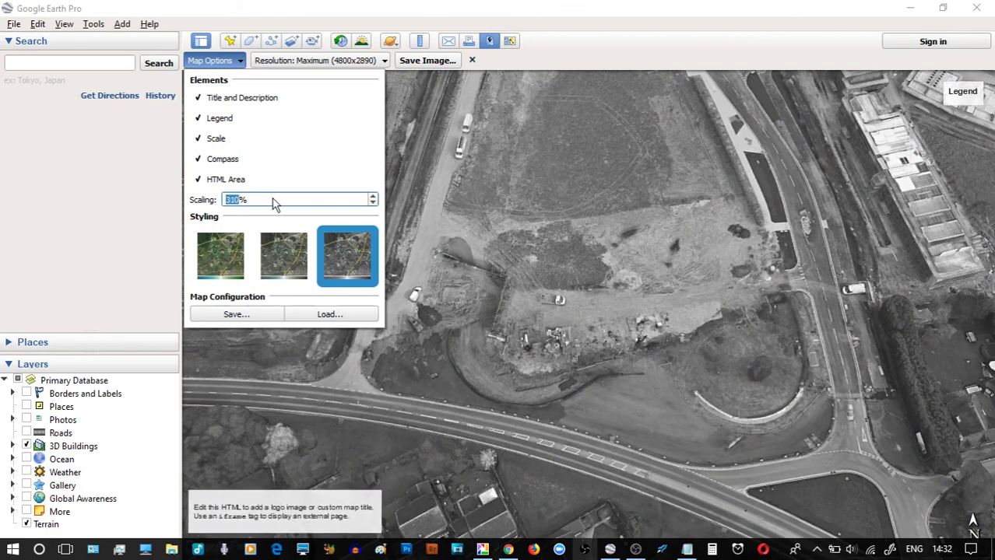
Rearrange the map boxes: Legend to the middle right, title top-left, HTML box lower left
click(467, 222)
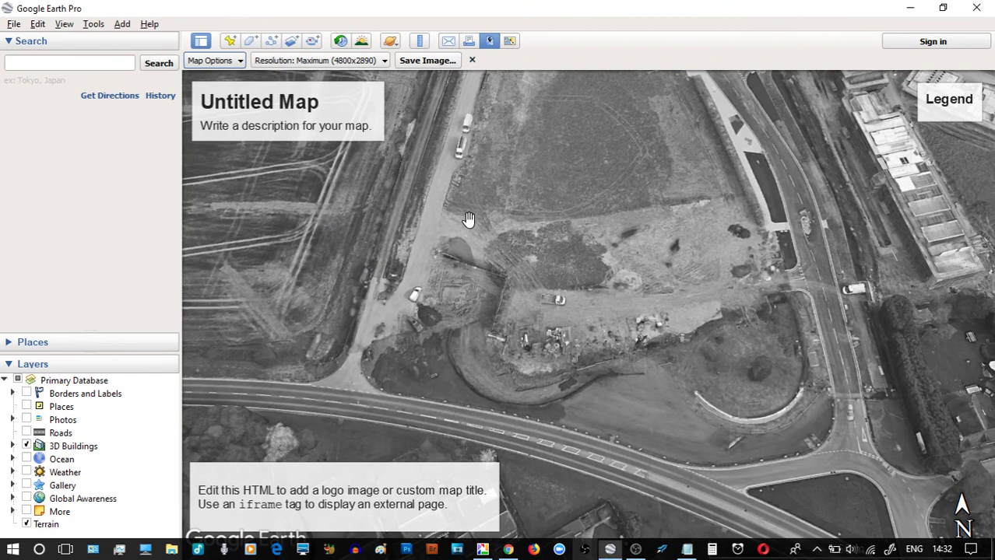
drag(405, 516, 494, 325)
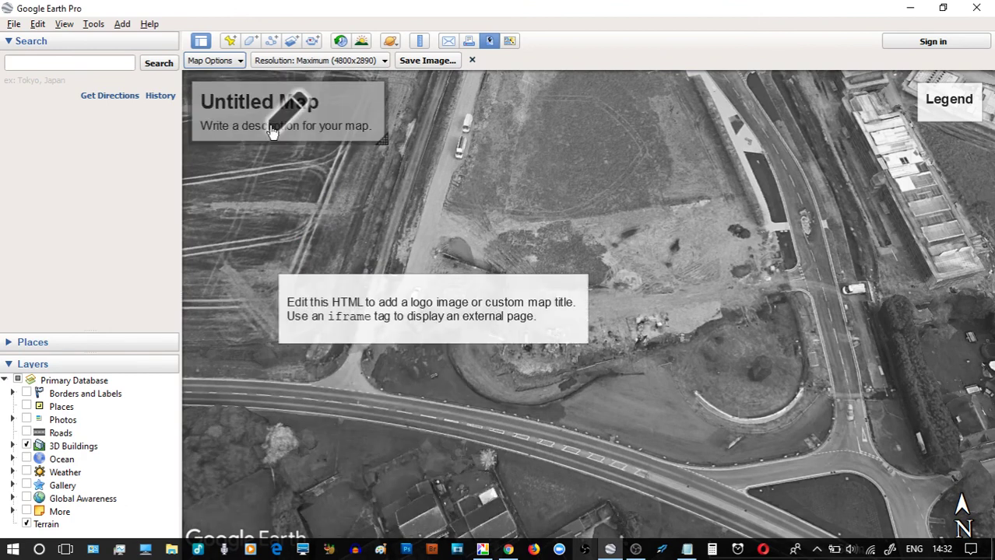
drag(244, 124, 343, 188)
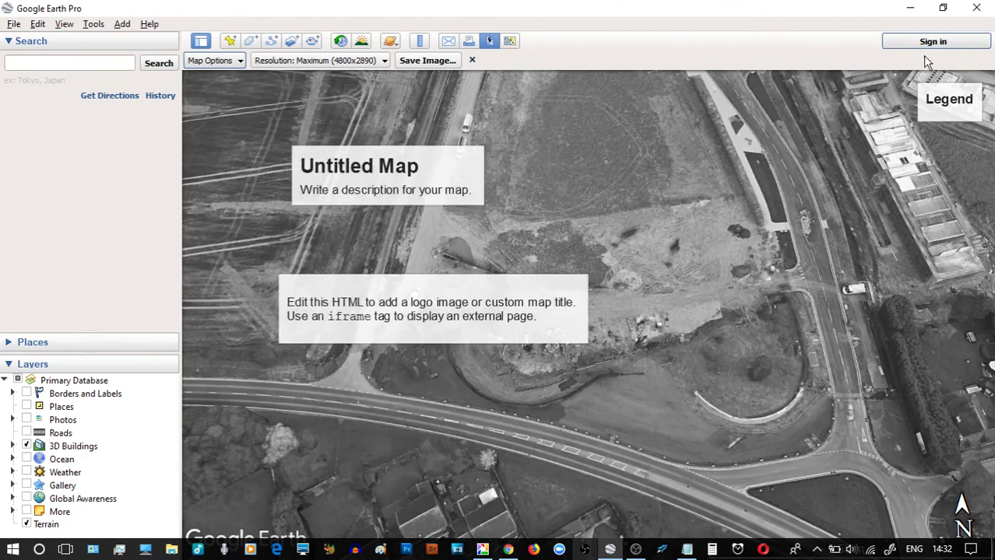
drag(939, 120, 693, 255)
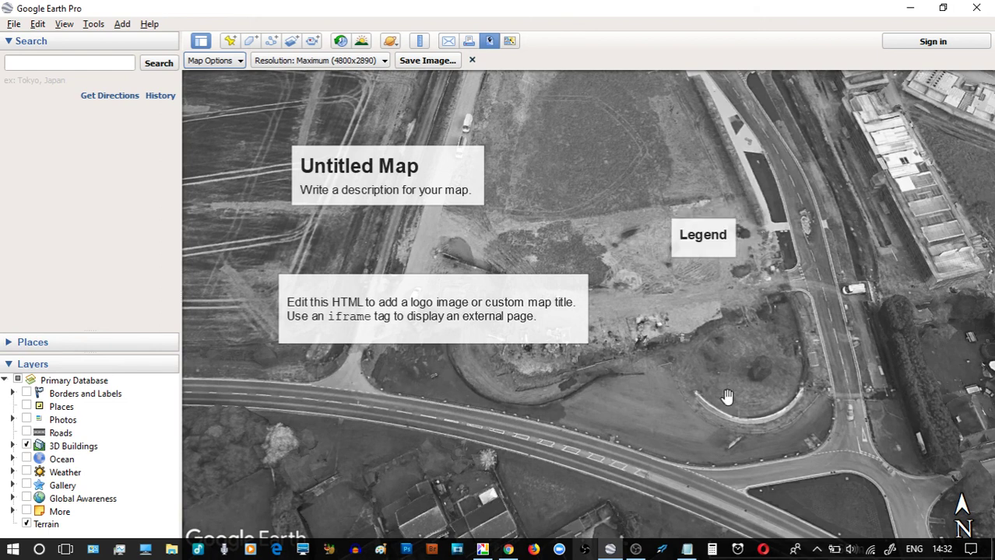
drag(433, 306, 433, 364)
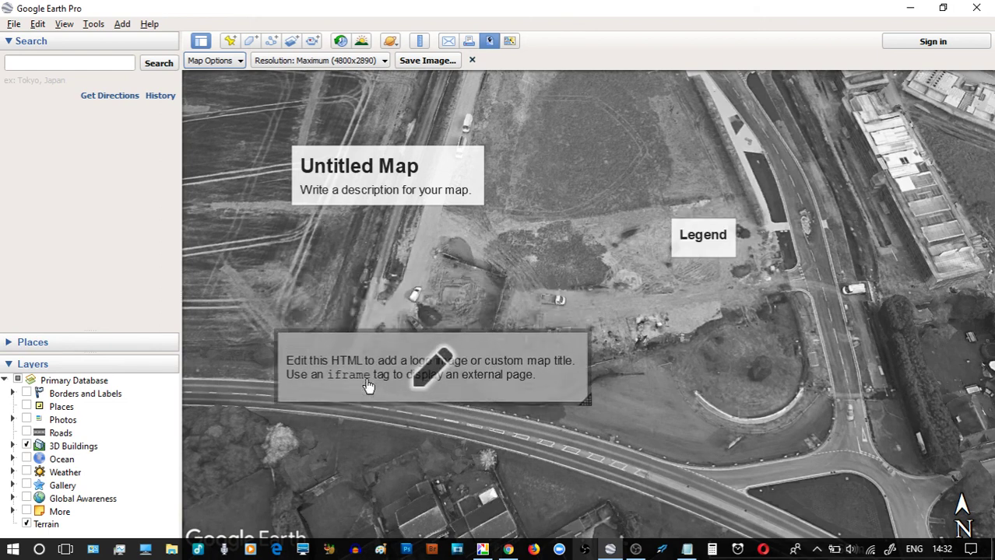
drag(354, 186, 255, 142)
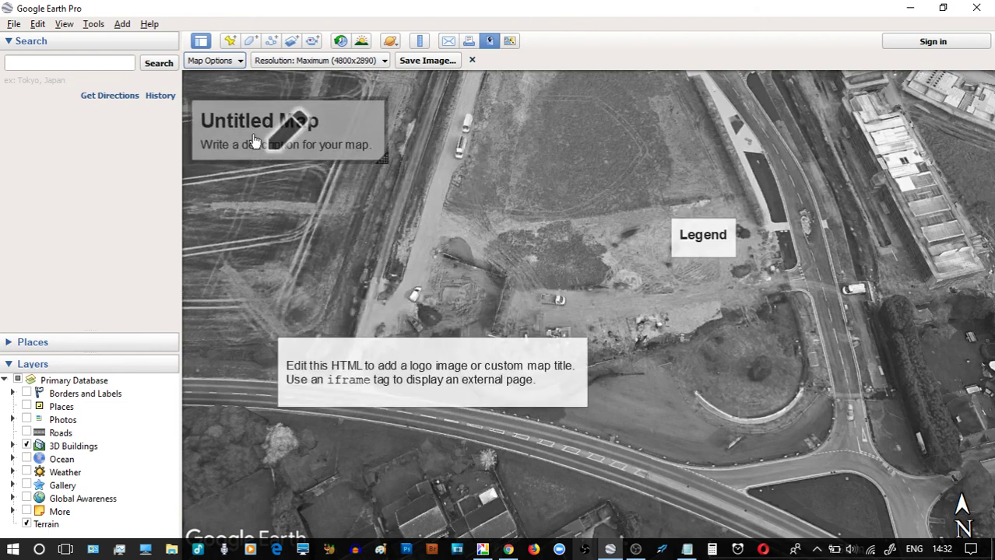
drag(372, 381, 339, 412)
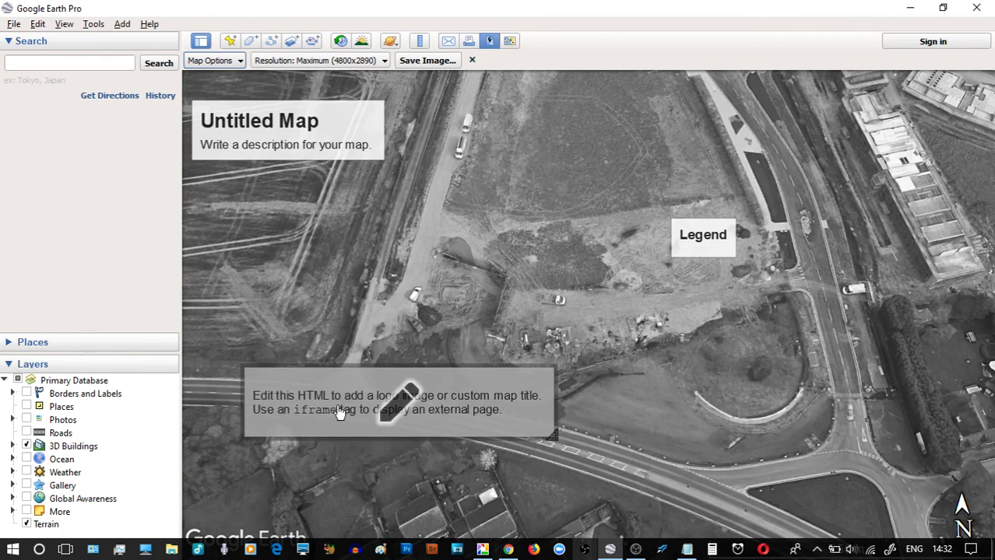
Enlarge the HTML box, shift the site imagery slightly left, and minimize Google Earth
drag(554, 434, 738, 504)
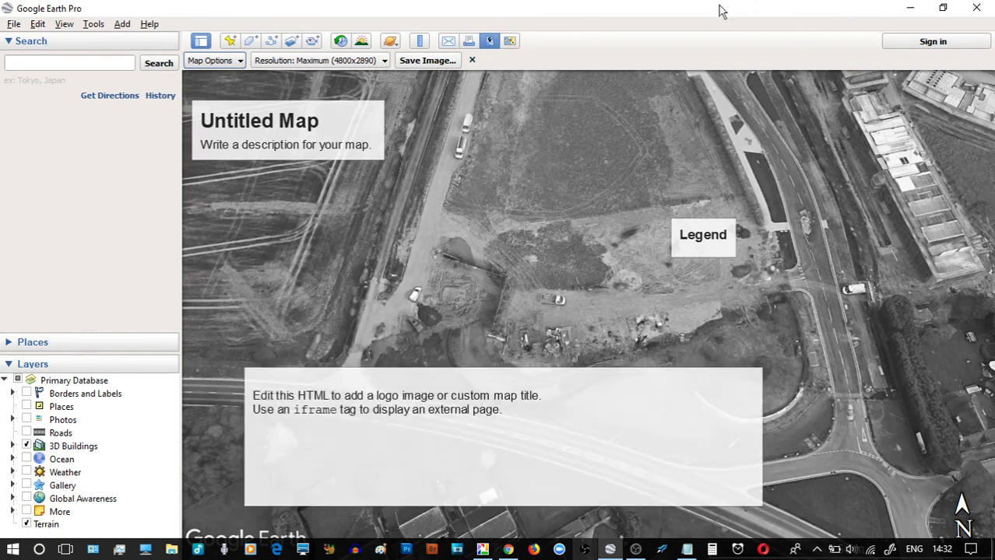
drag(550, 232, 506, 227)
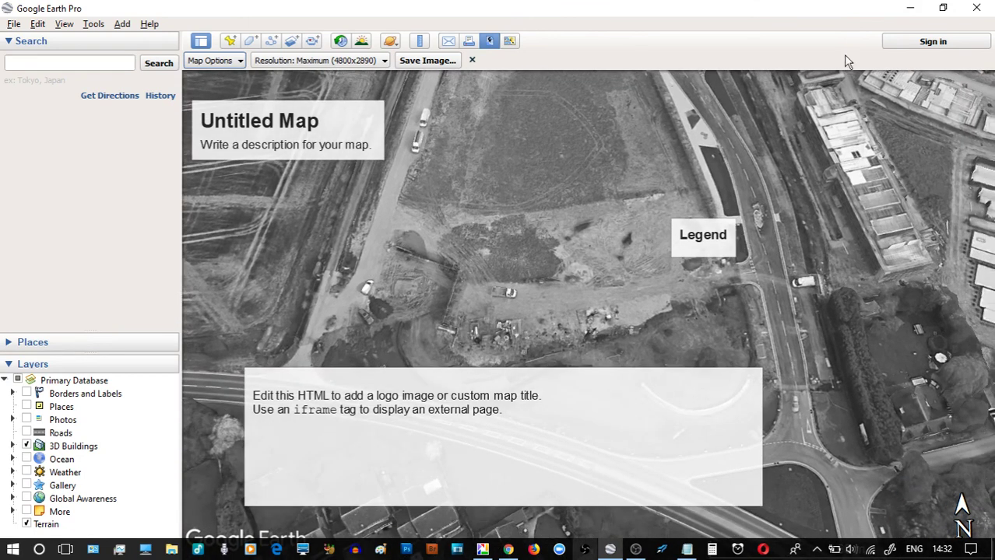
click(910, 8)
scroll(515, 391, up, 2)
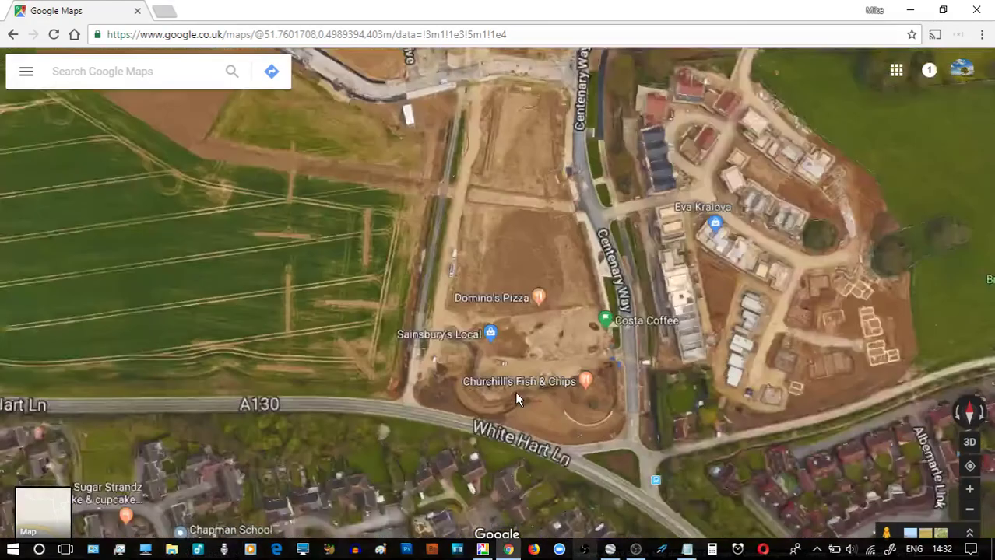